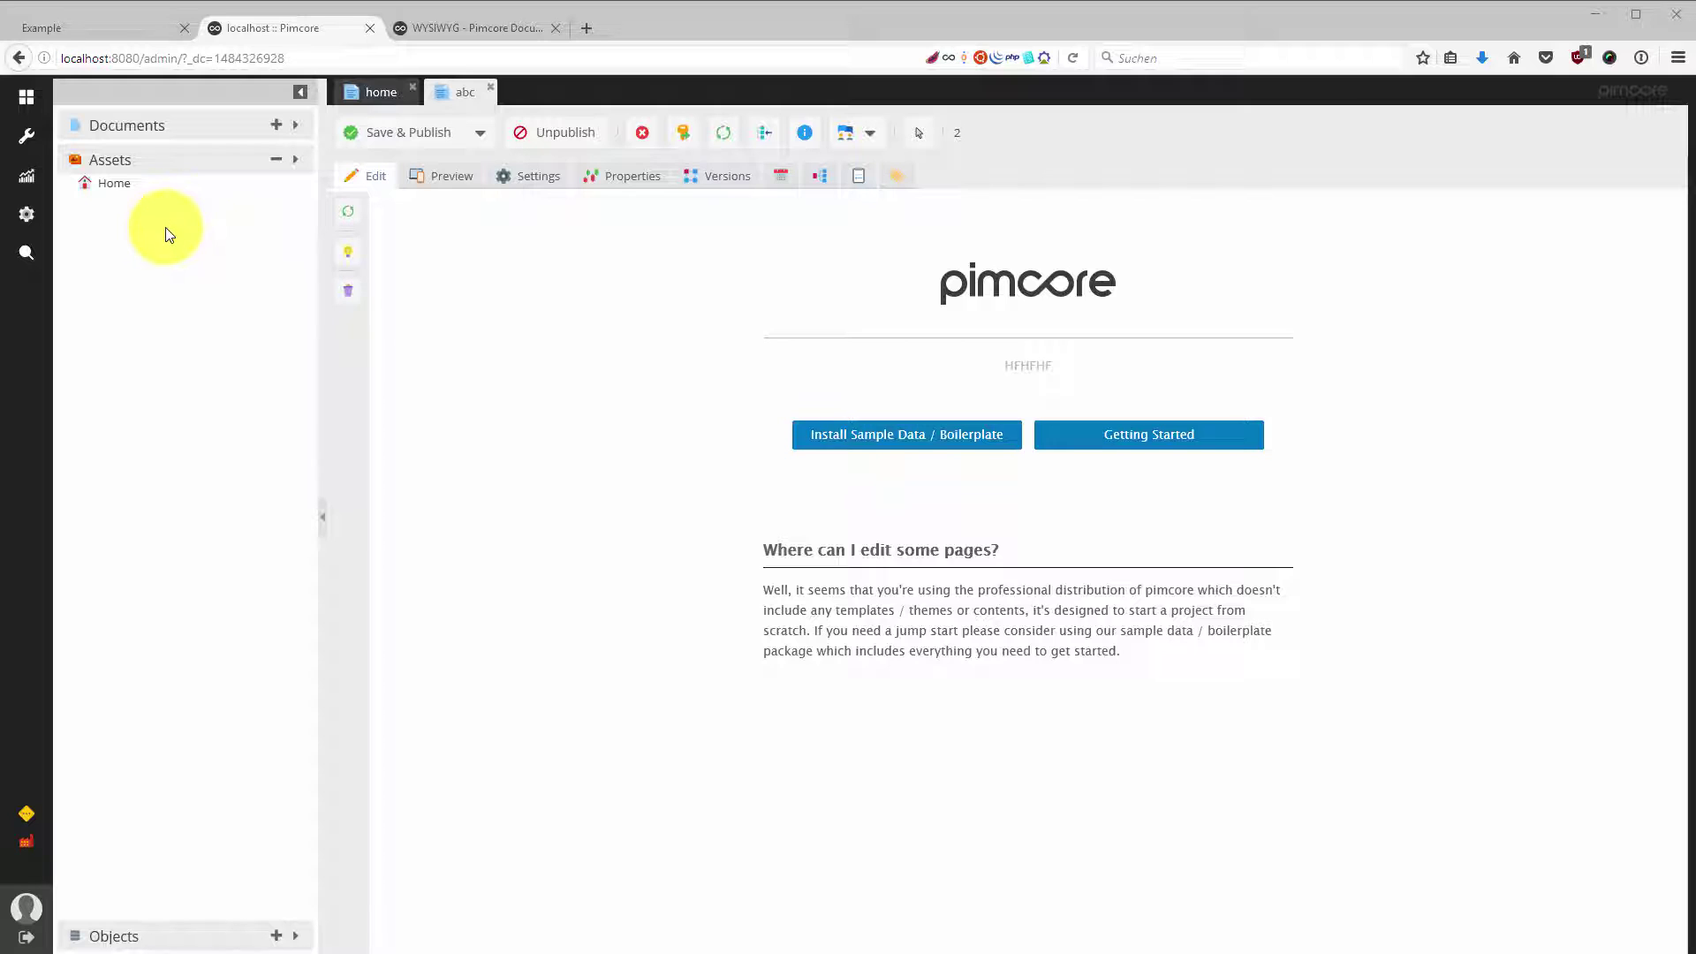
Upload _rbcxo9au-u-robert-lukeman.jpg from Downloads into the Assets Home folder via Upload Files
left_click(167, 131)
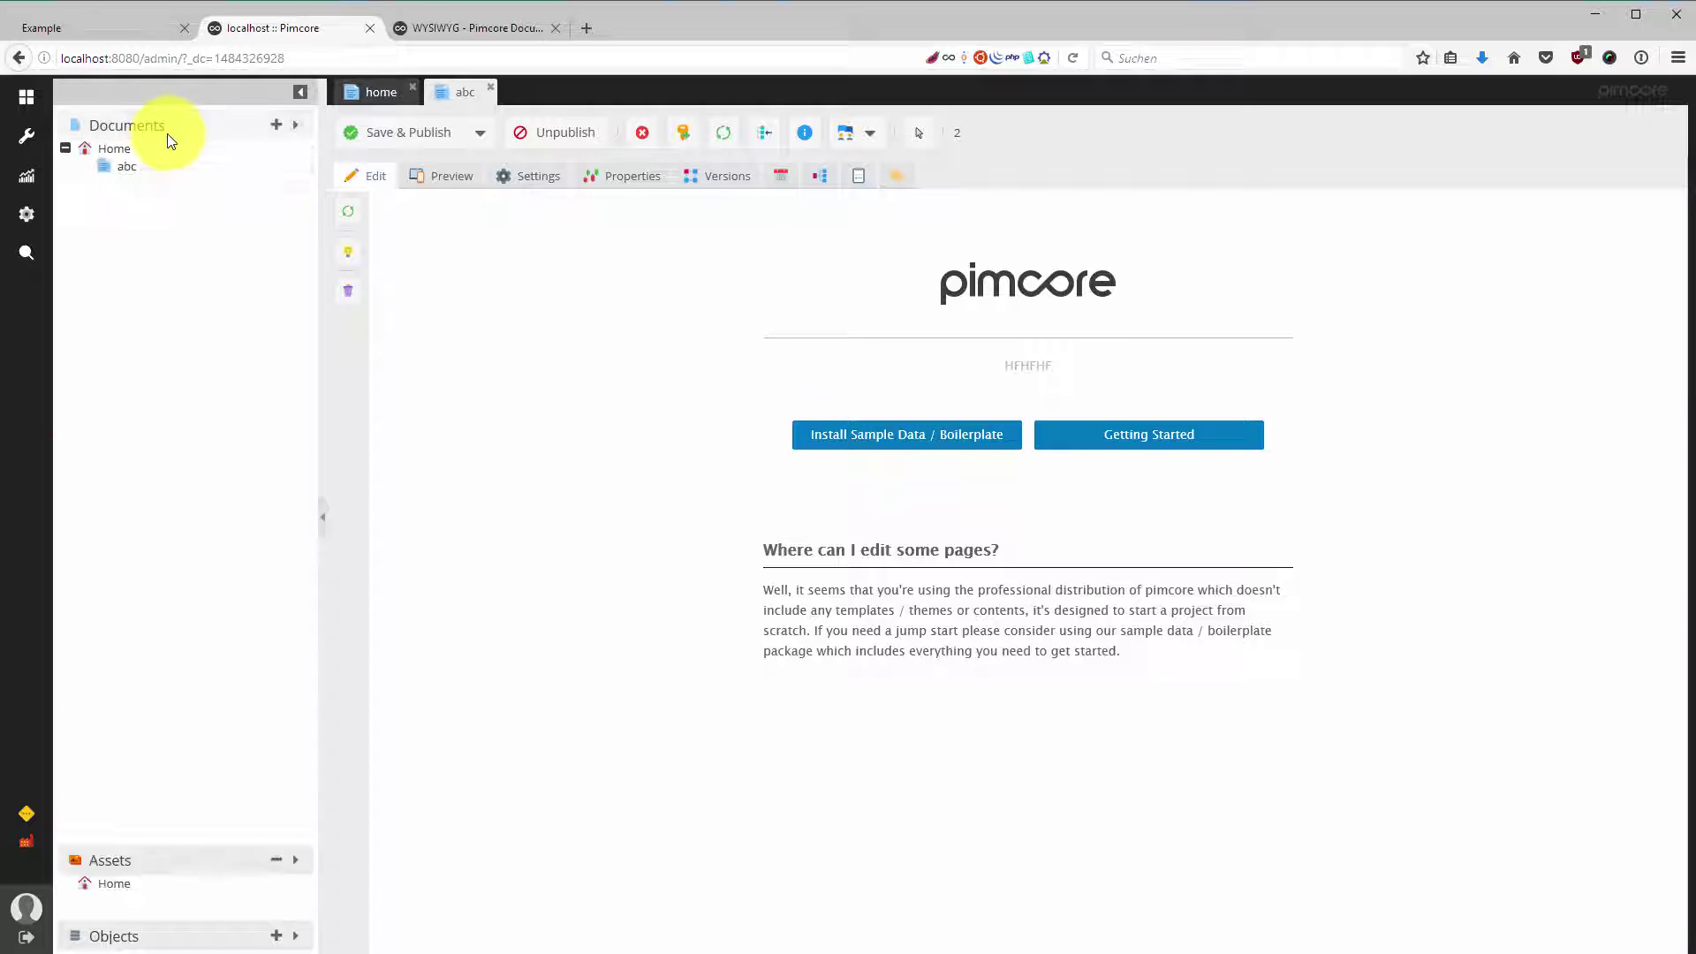
left_click(173, 902)
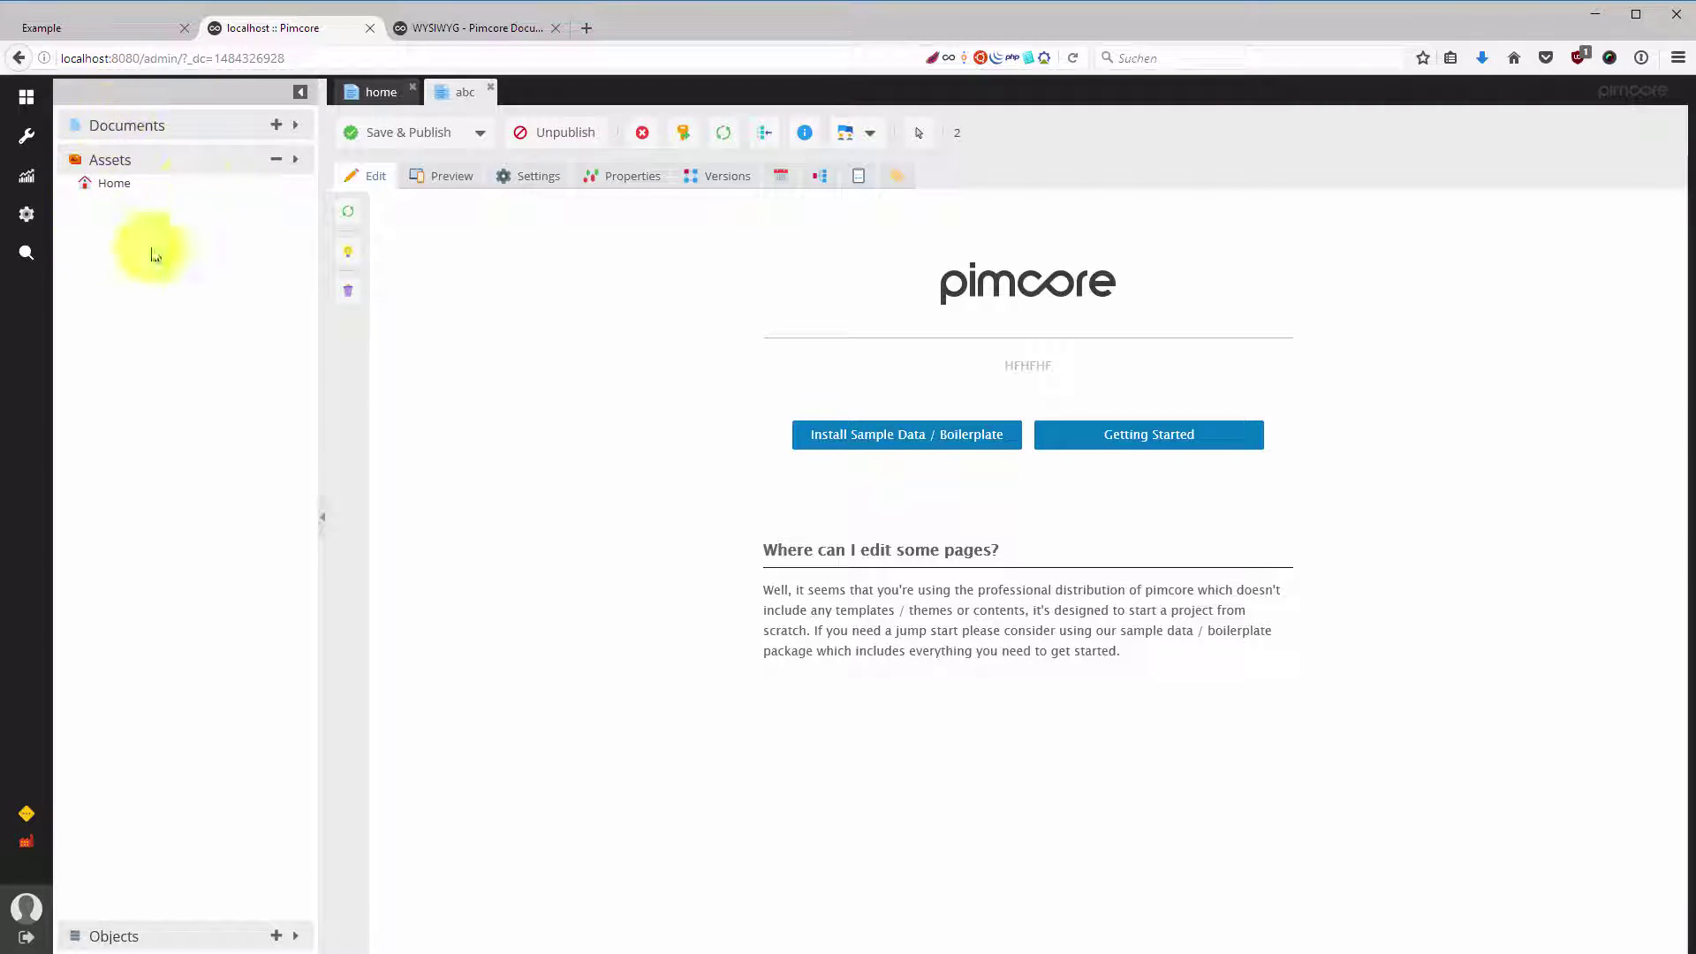
right_click(135, 193)
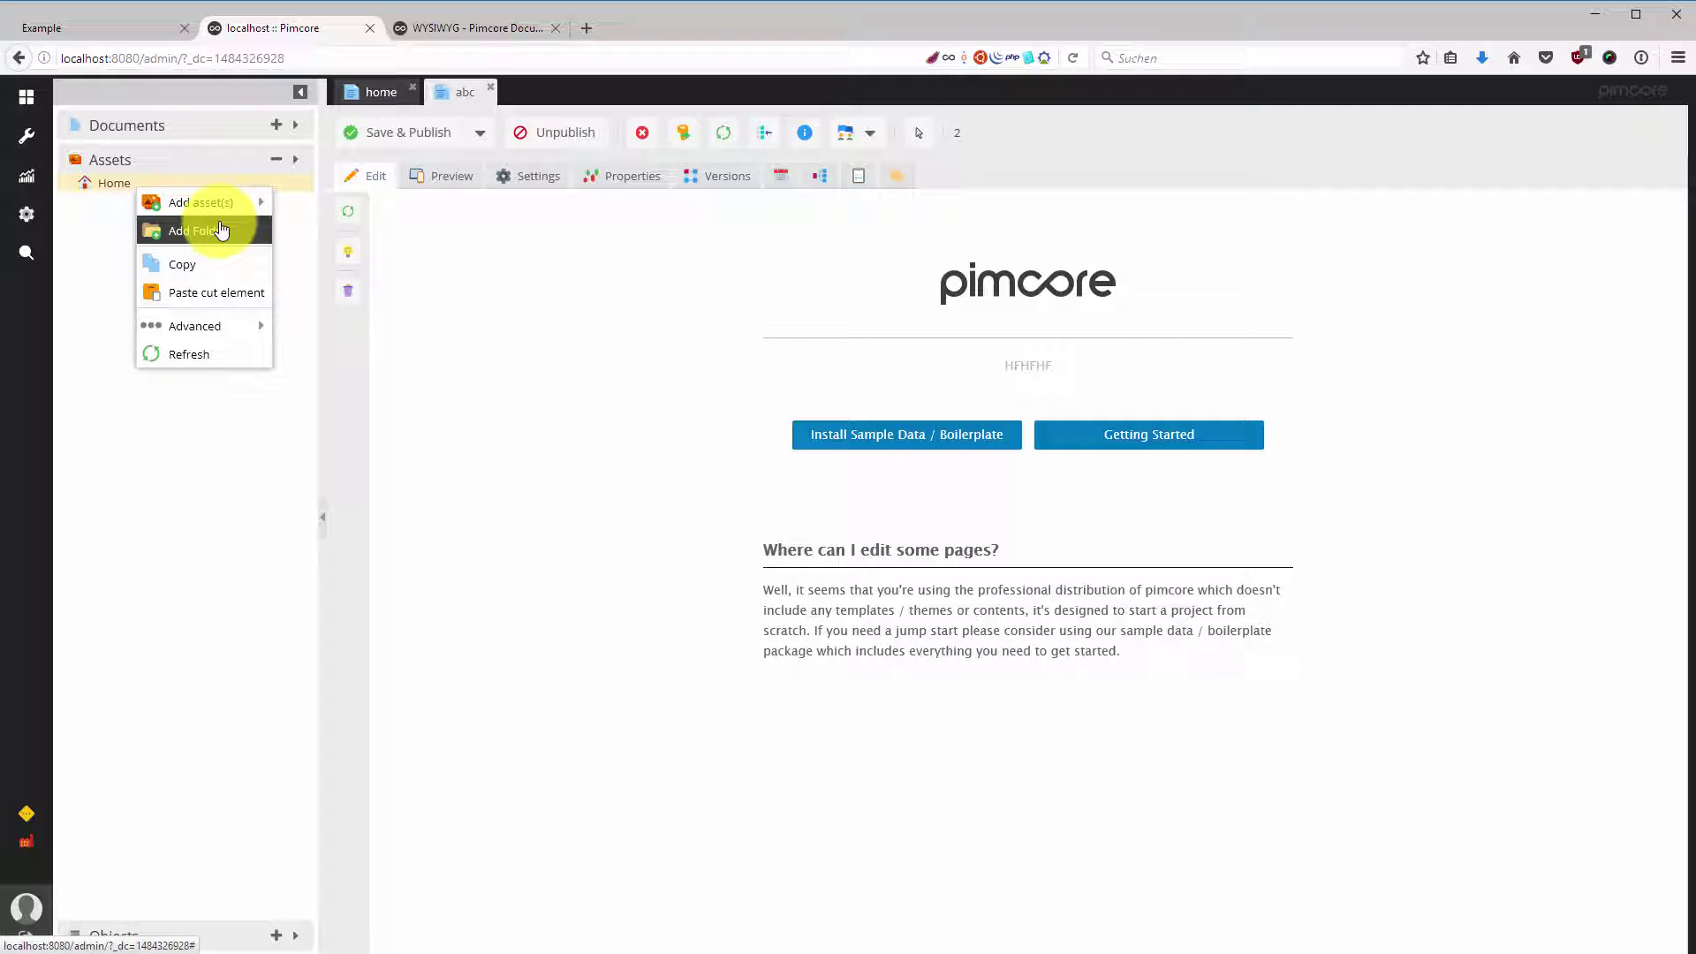
mouse_move(250, 210)
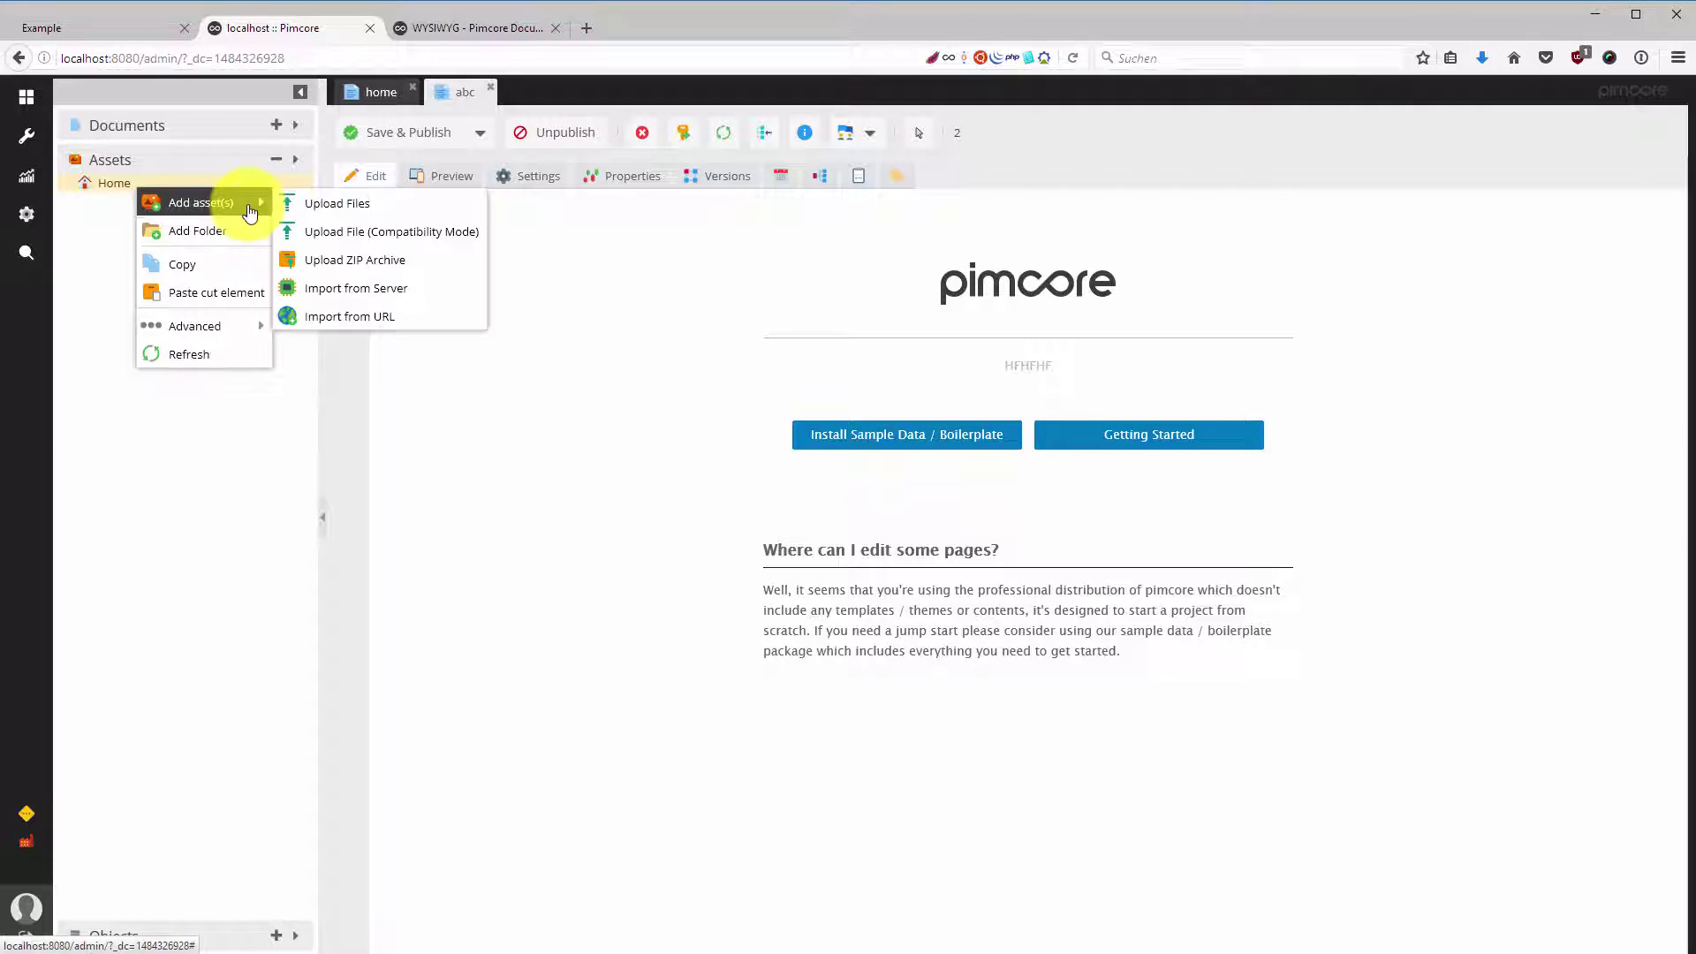
left_click(336, 204)
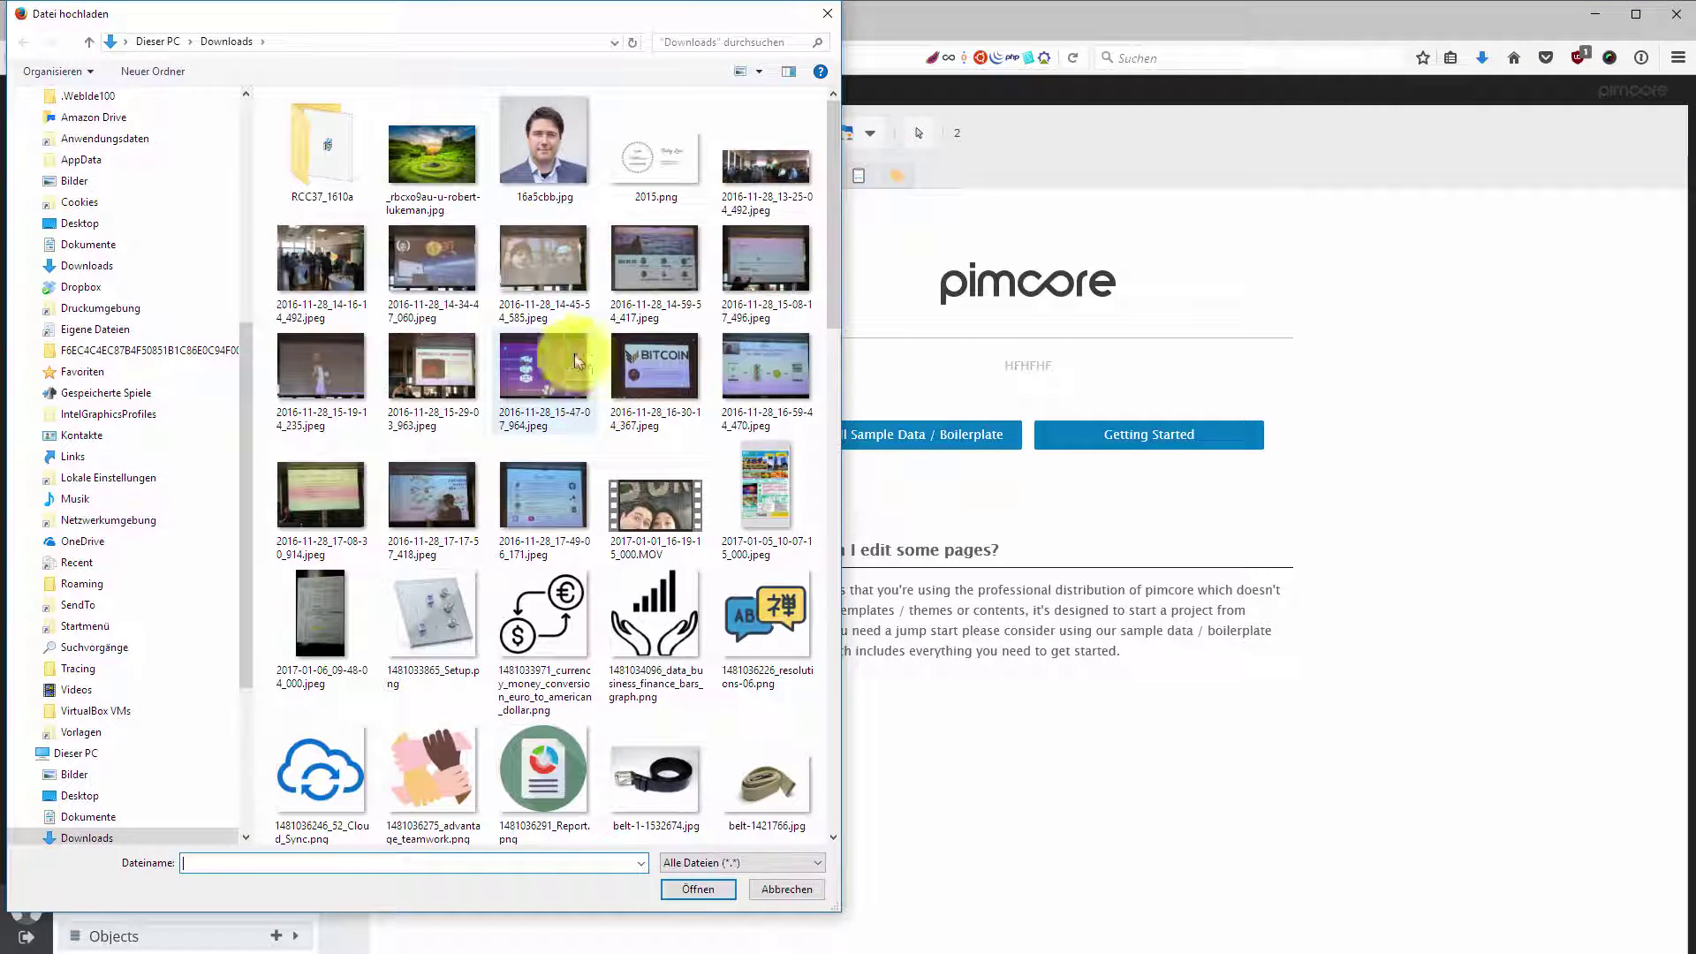
double_click(442, 154)
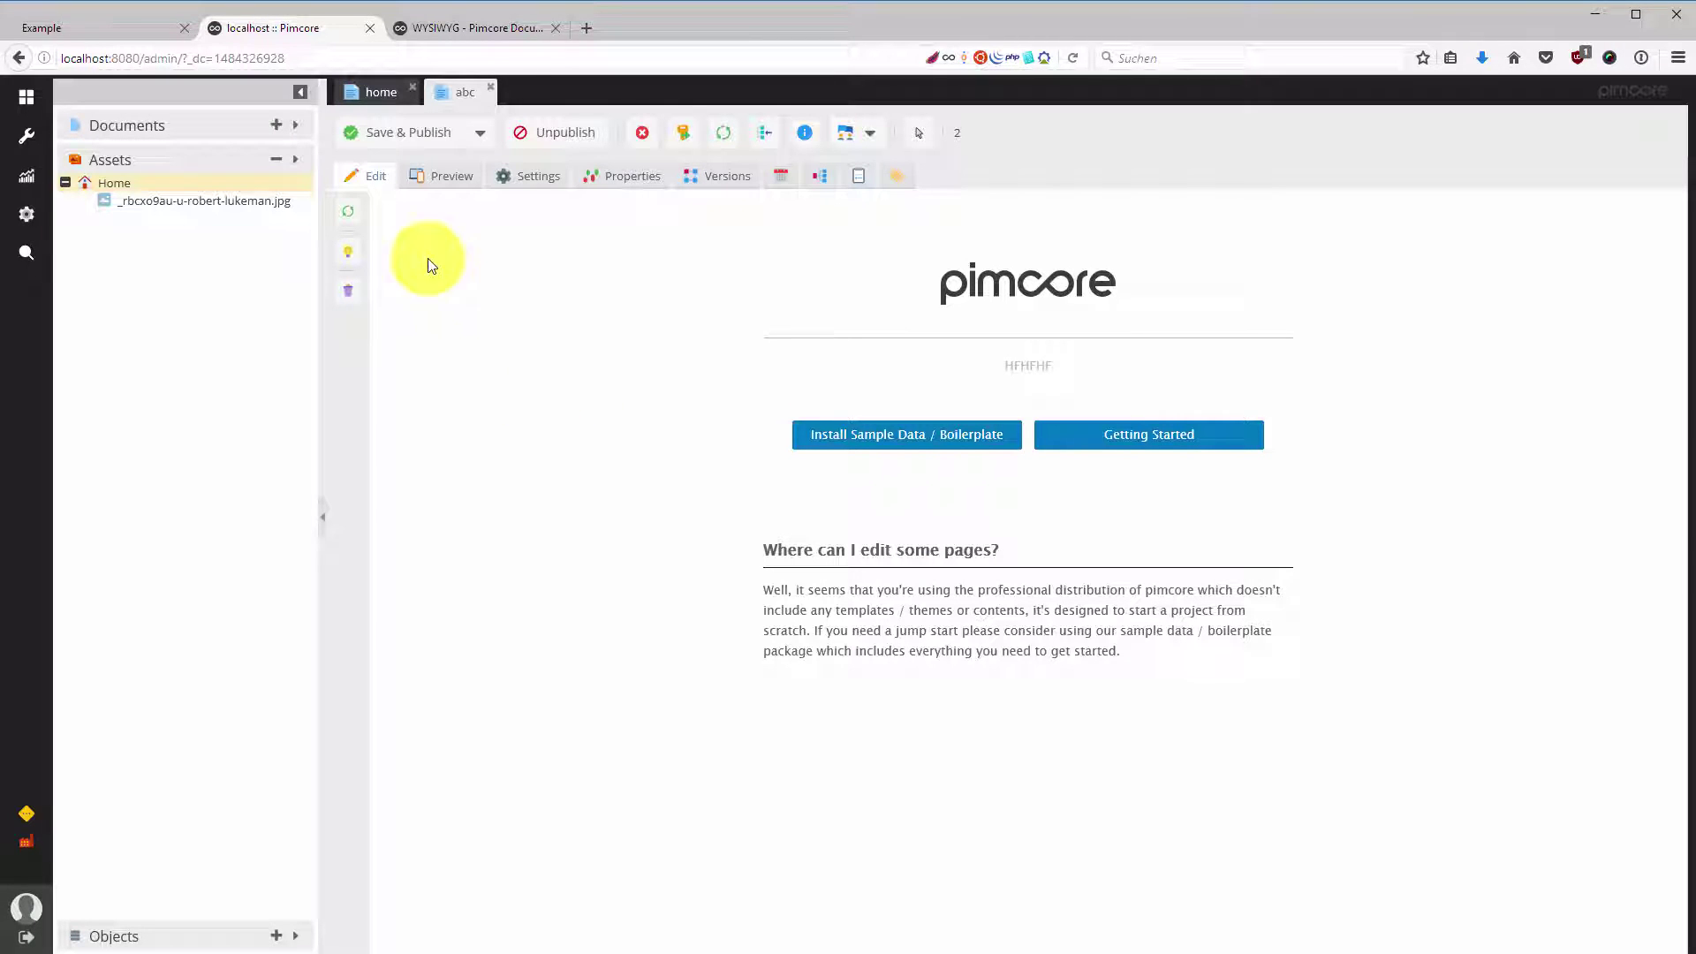
mouse_move(238, 212)
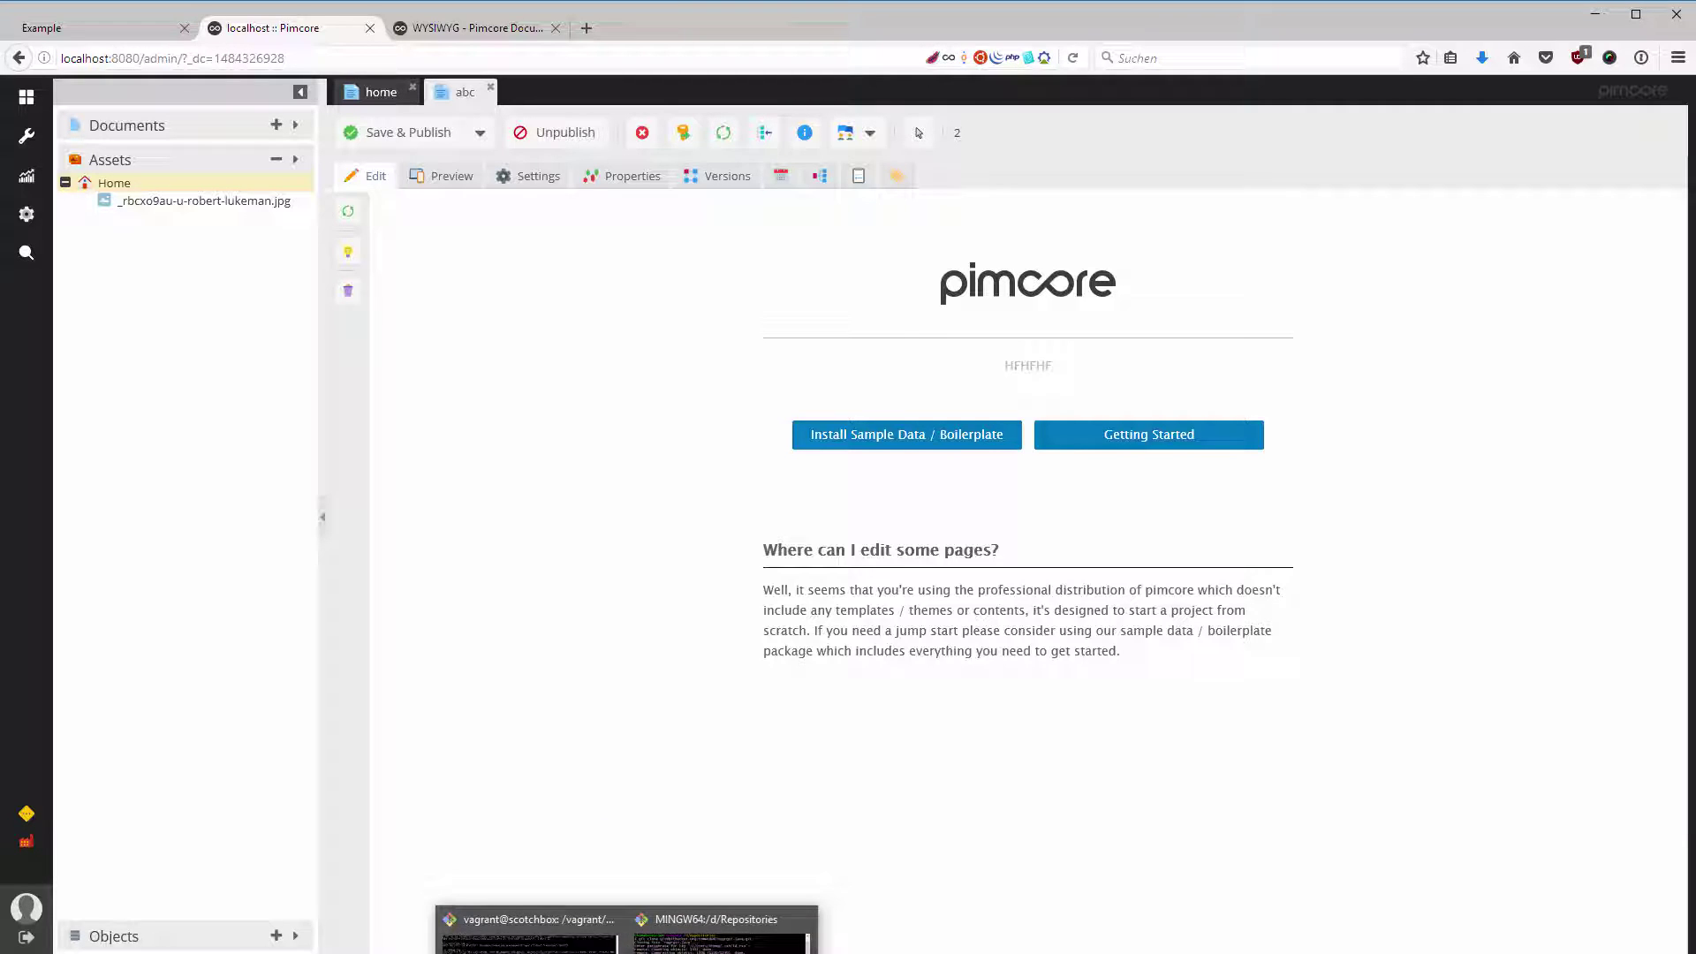
Bring the vagrant terminal forward and clear its screen
left_click(619, 923)
type("clear")
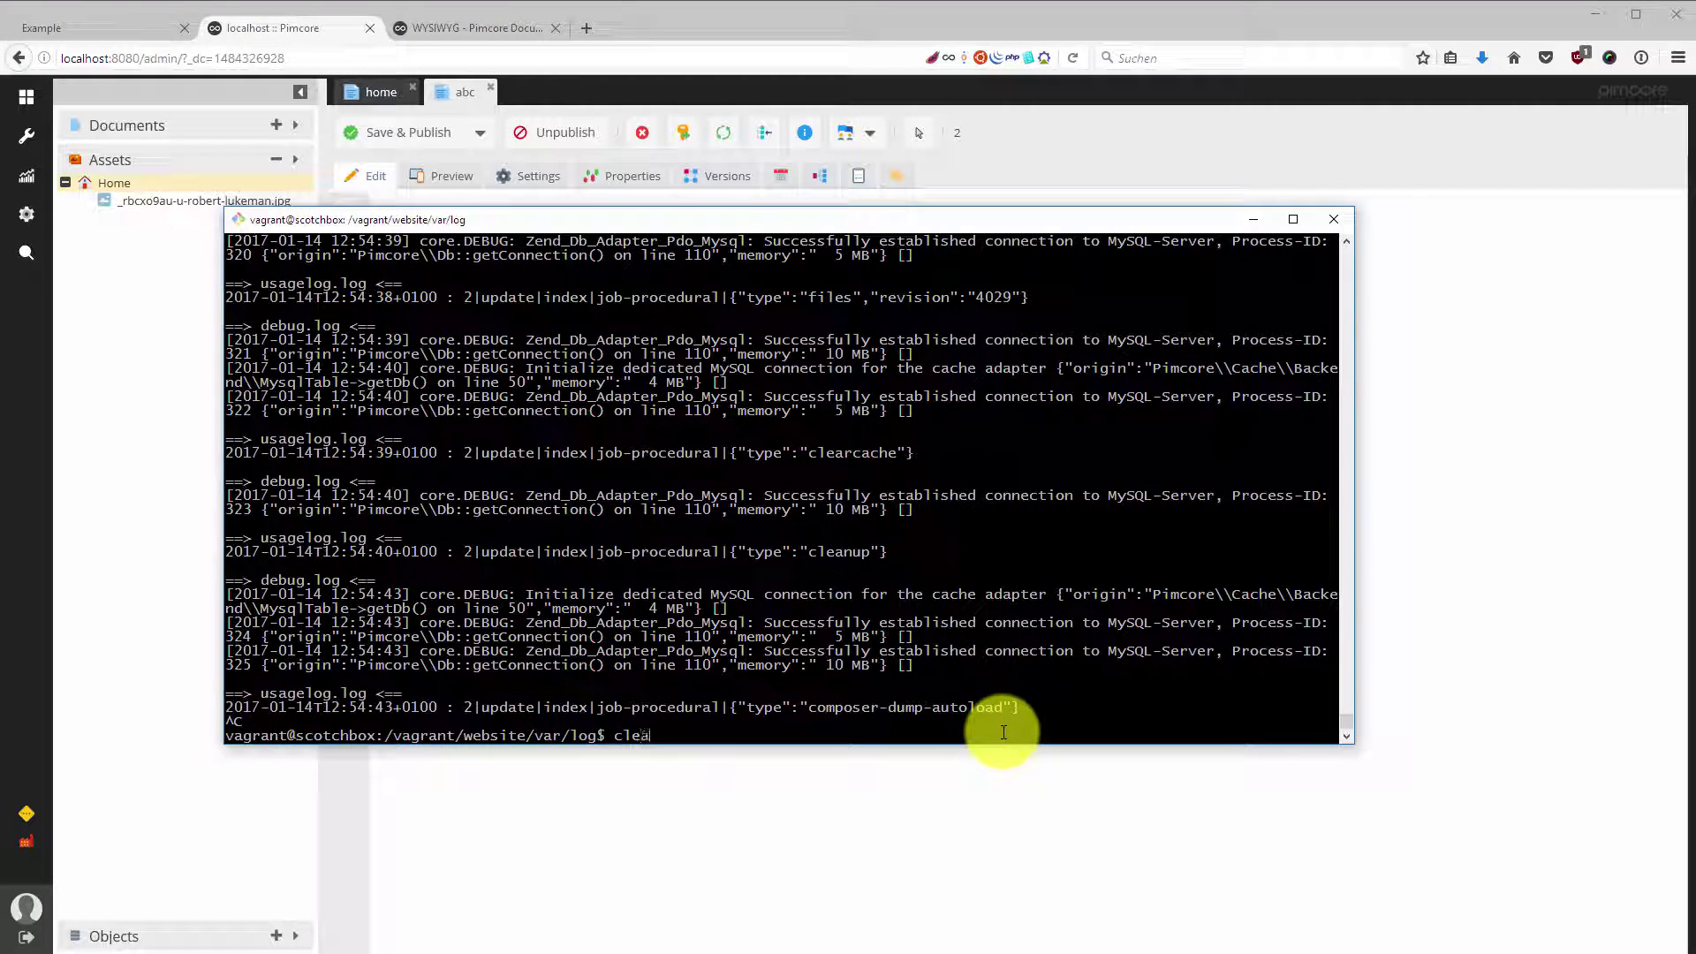
key("Return")
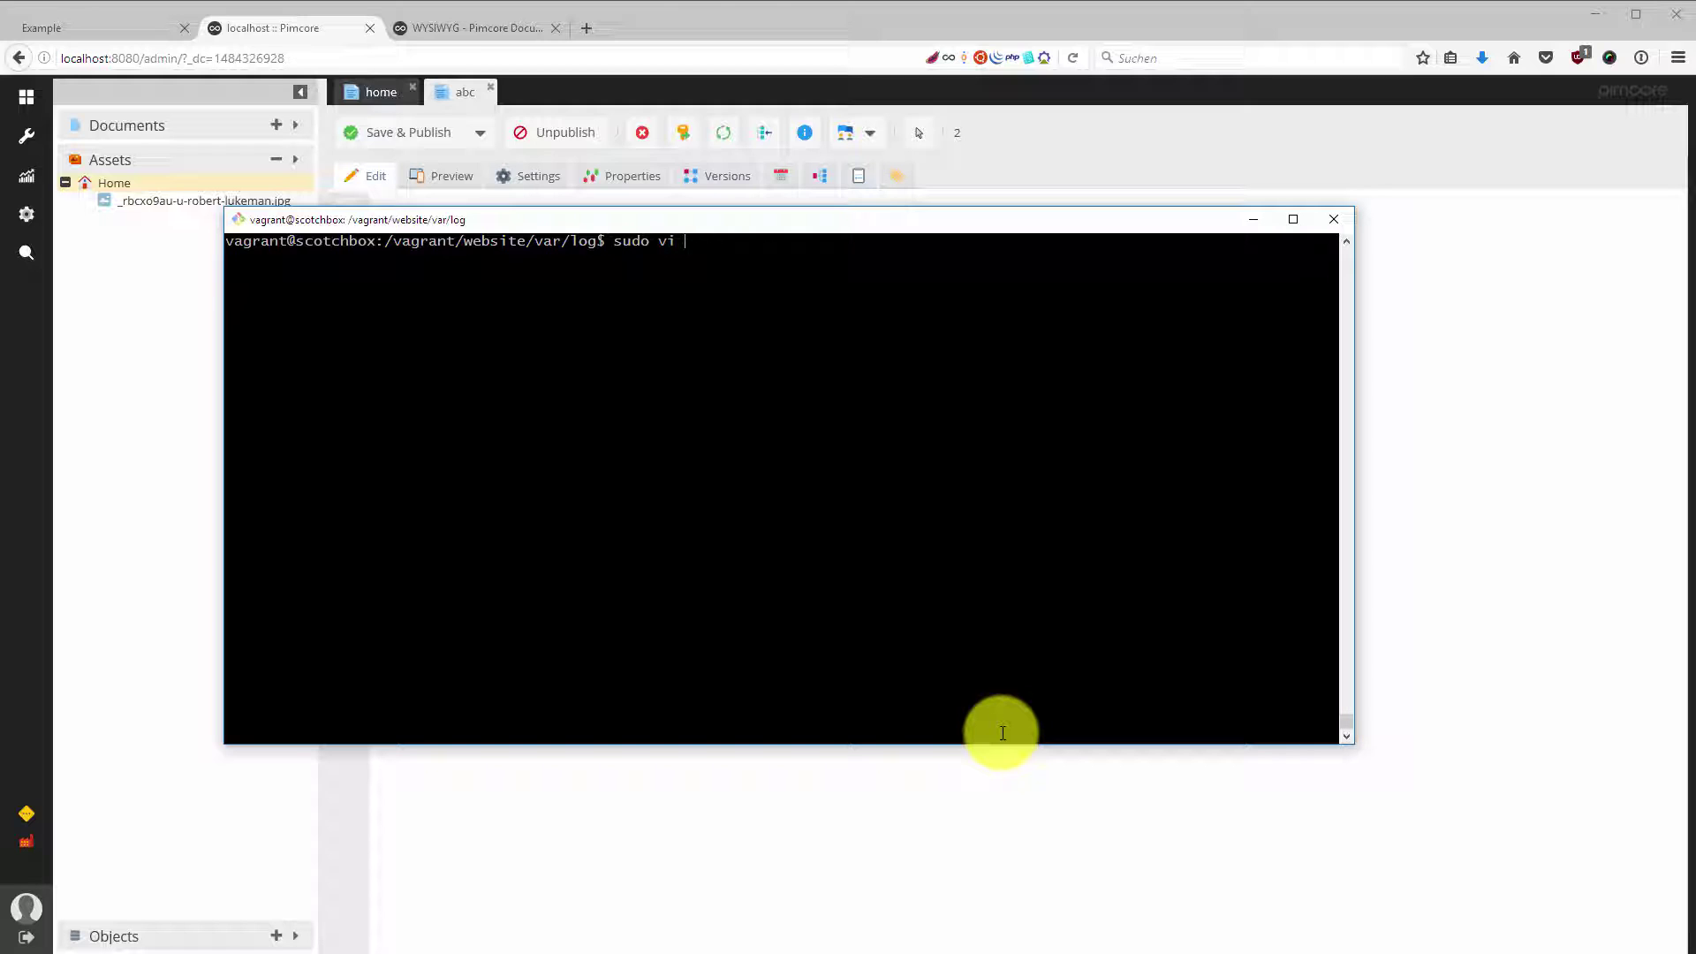
Open /etc/php5/apache2/php.ini in vi with sudo, completing the path with Tab
type("/etc/php")
key("Tab")
key("Tab")
type("a")
key("Tab")
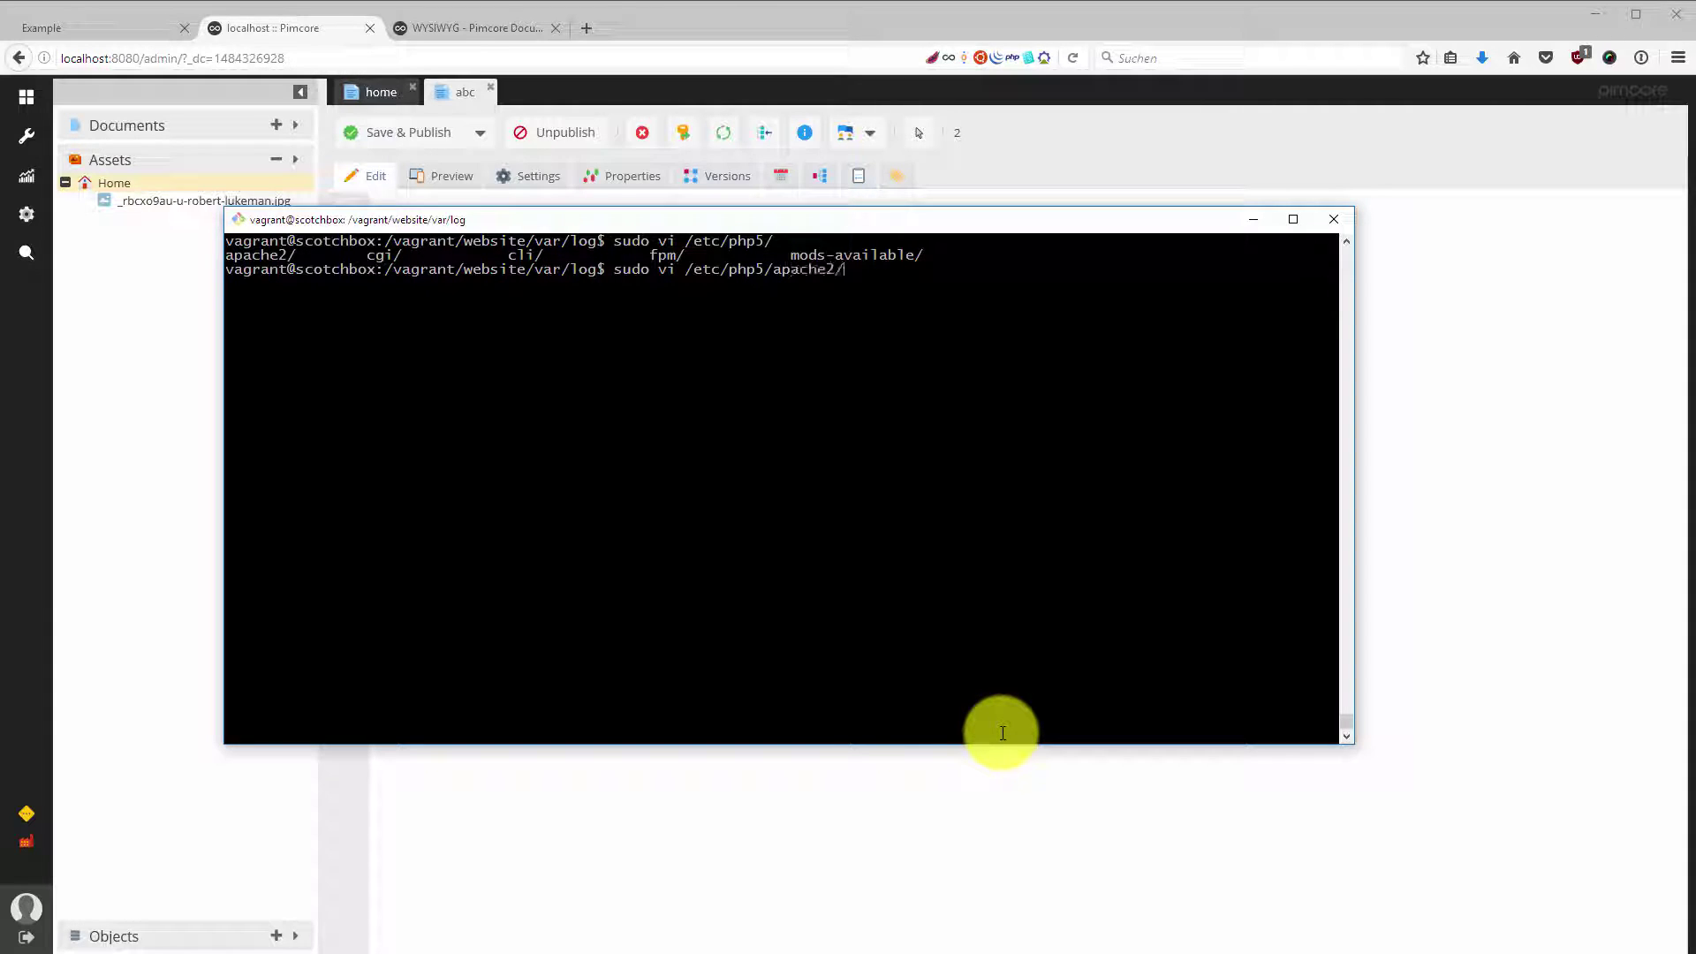
key("Tab")
type("p")
key("Tab")
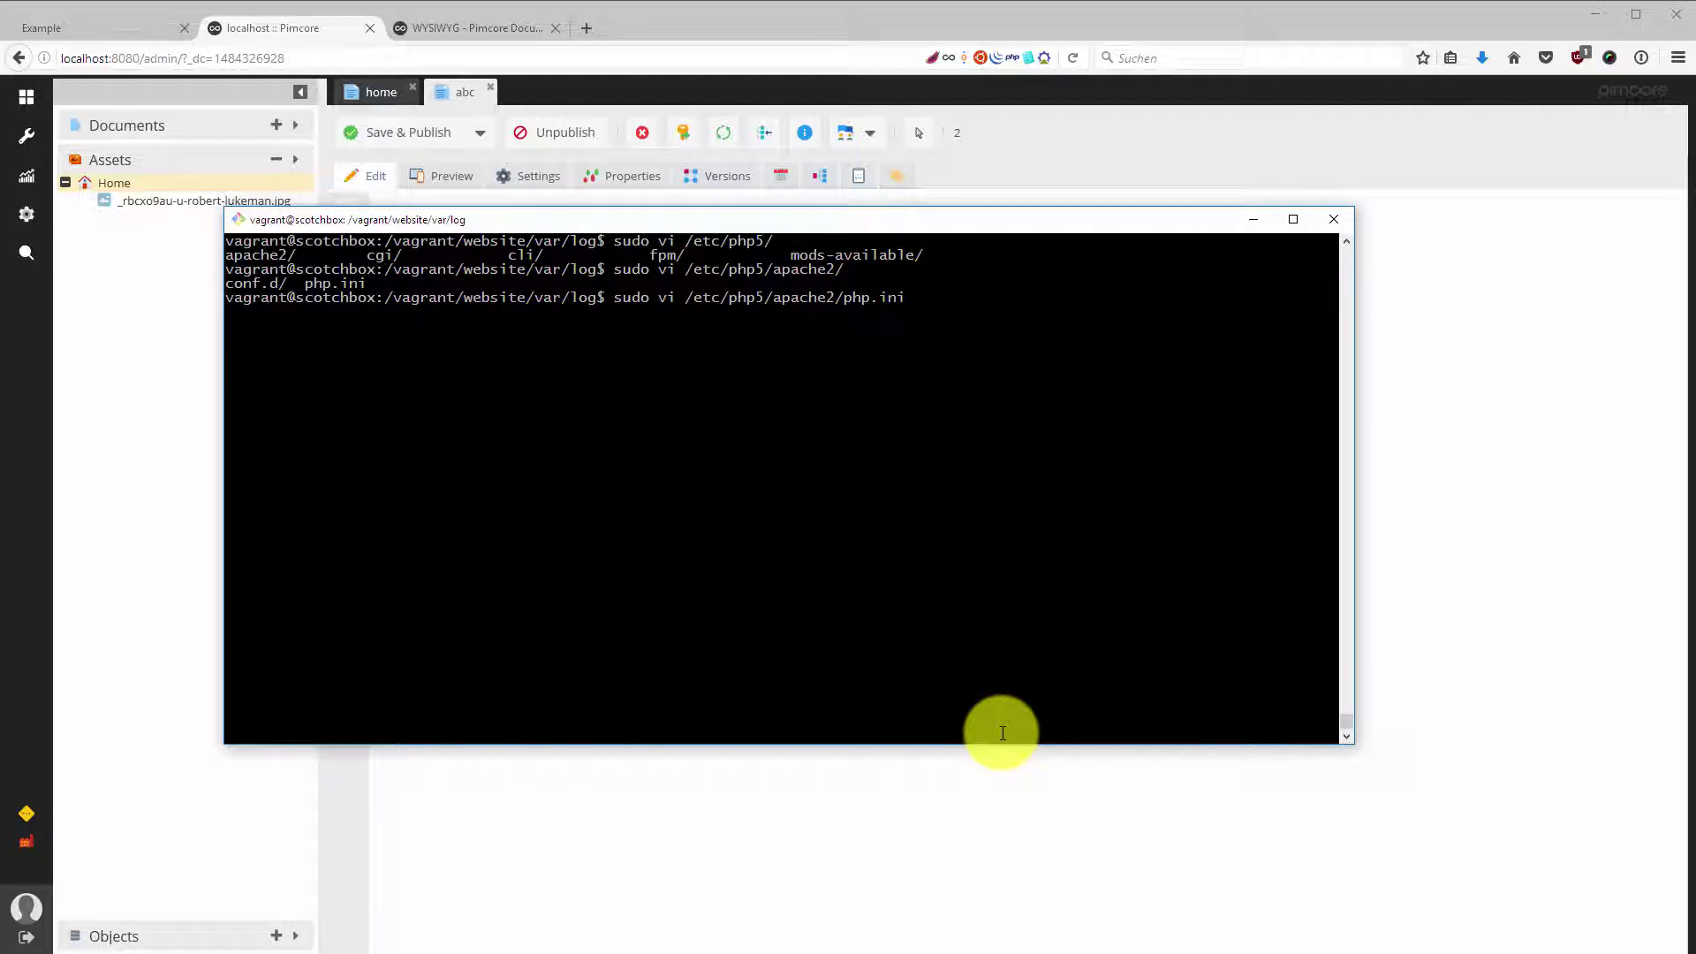
key("Return")
Search php.ini for max settings, check post_max_size and upload_max_filesize at 256M, then save and quit
type("/m")
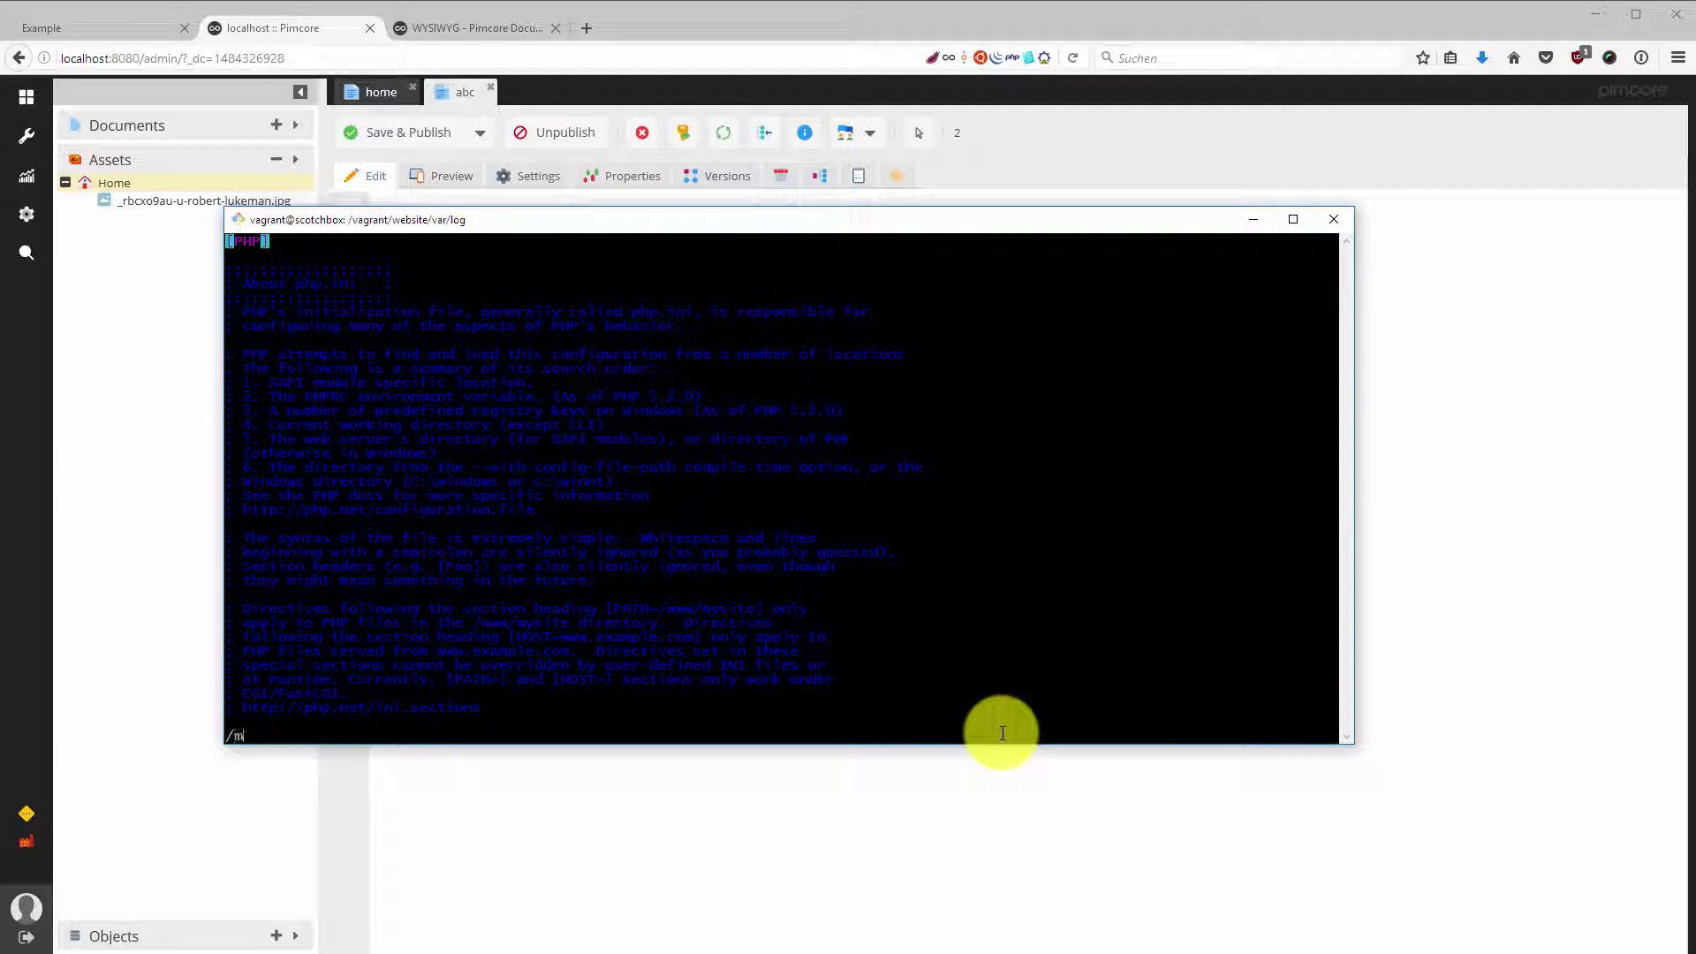
type("ax")
key("Return")
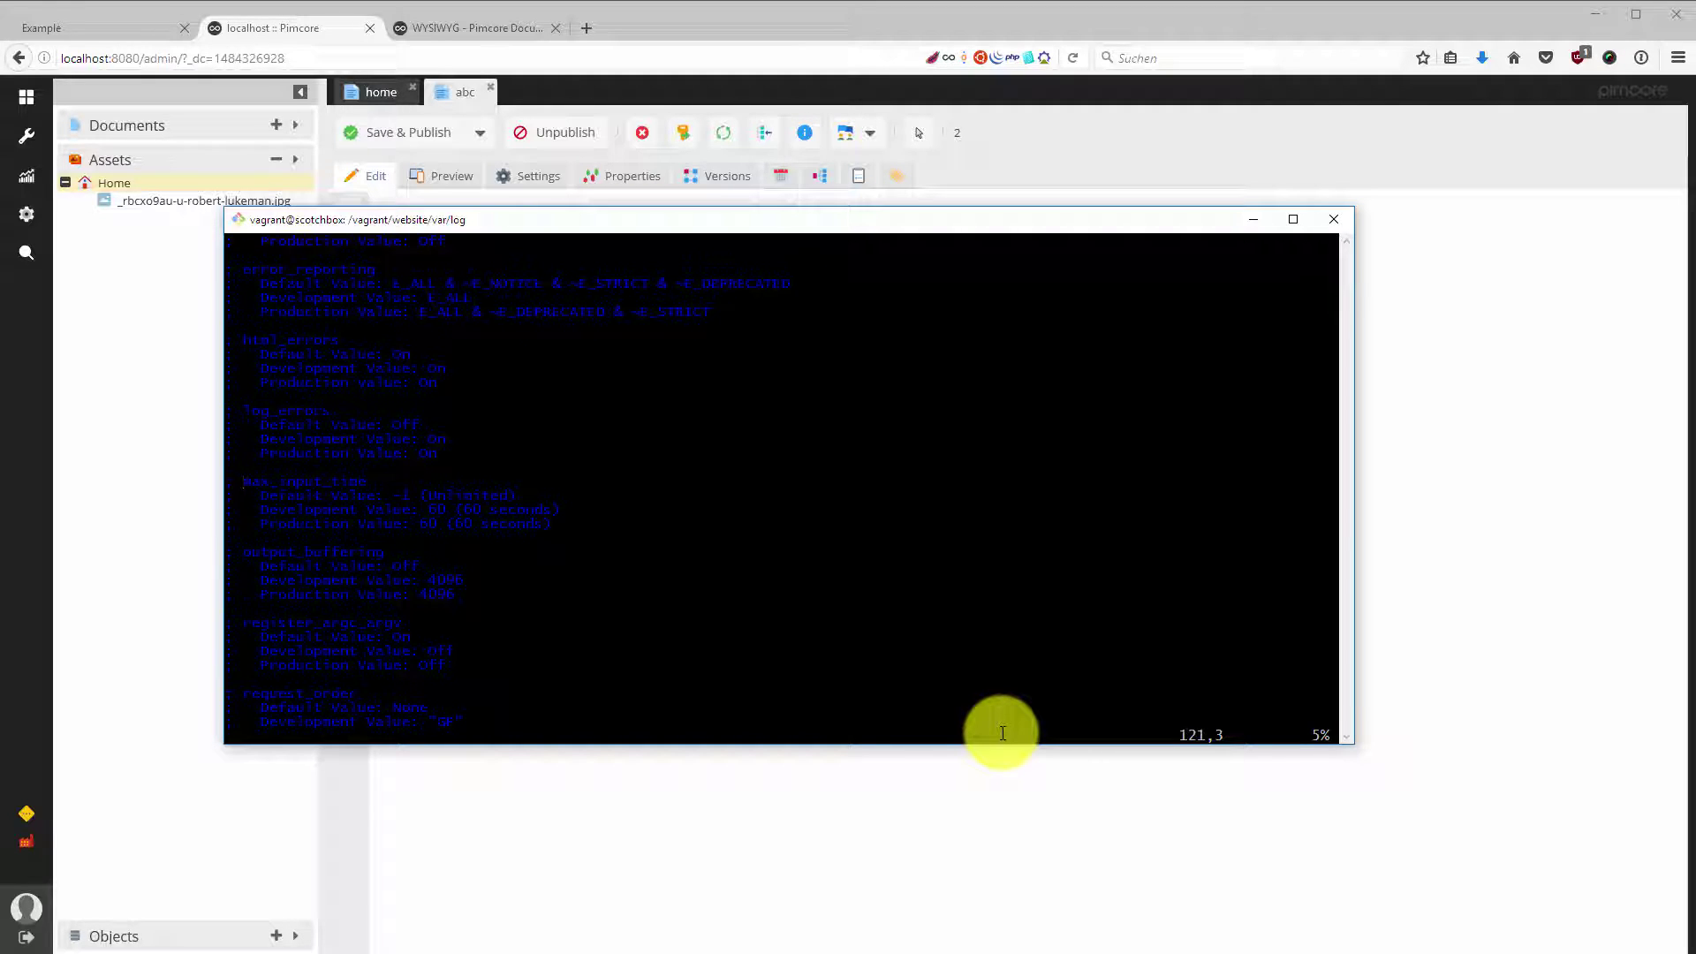
key("n")
key("n")
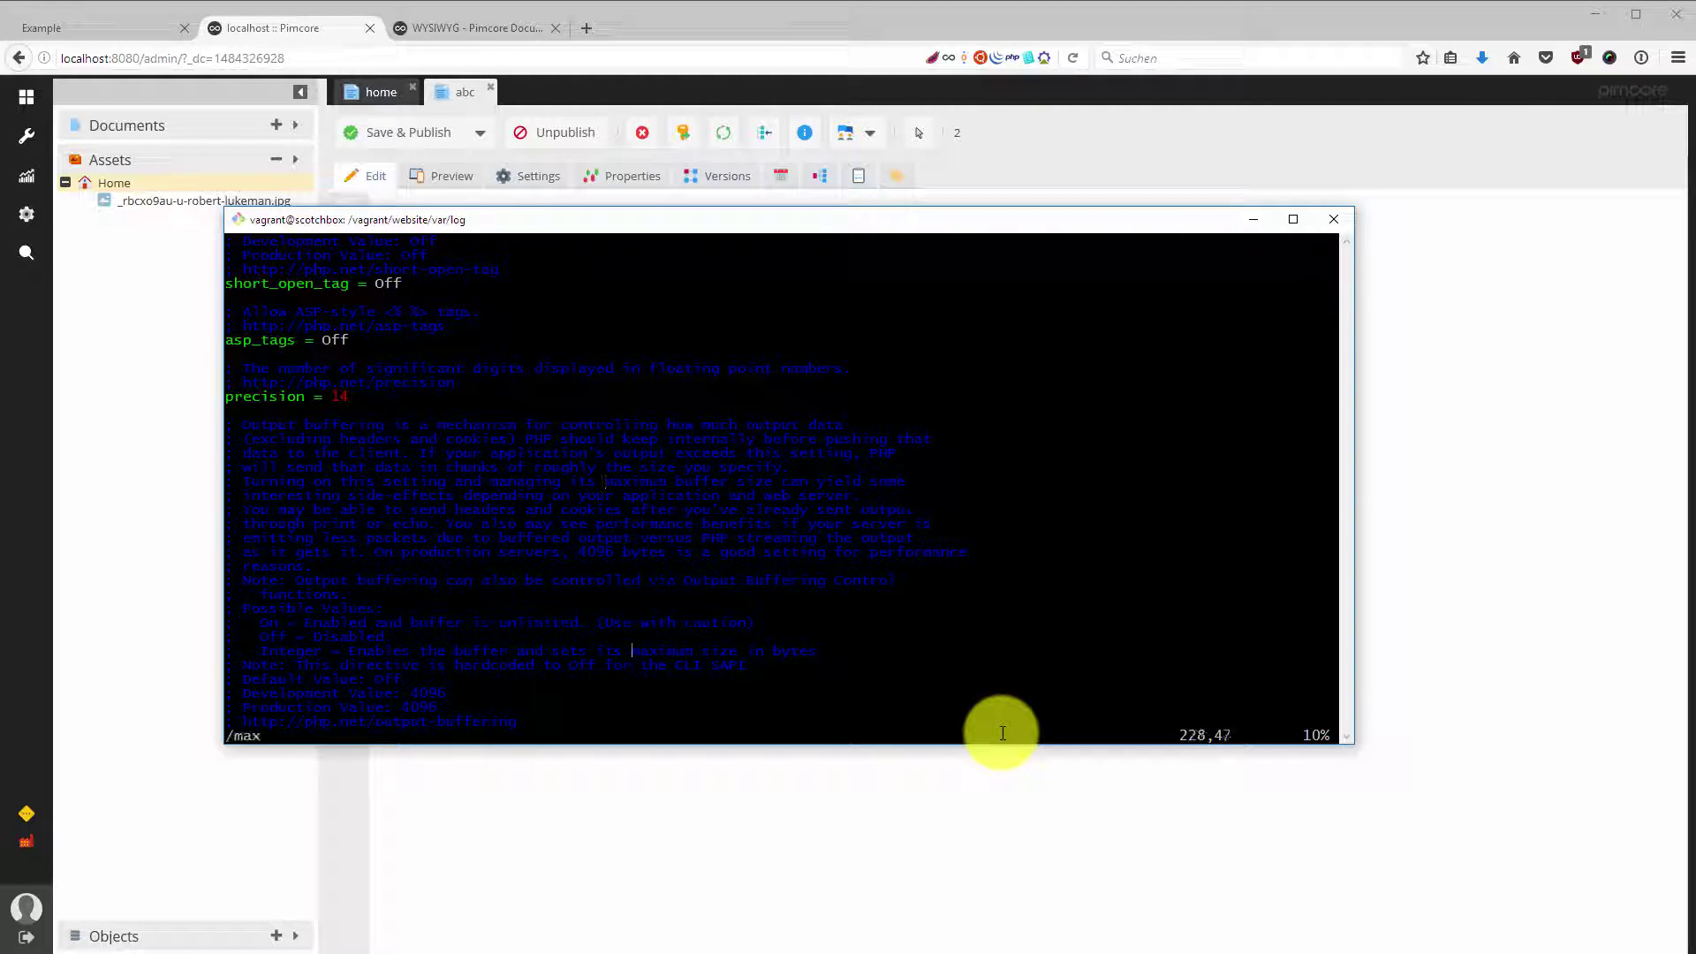
key("n")
key("n")
key("n")
key("n")
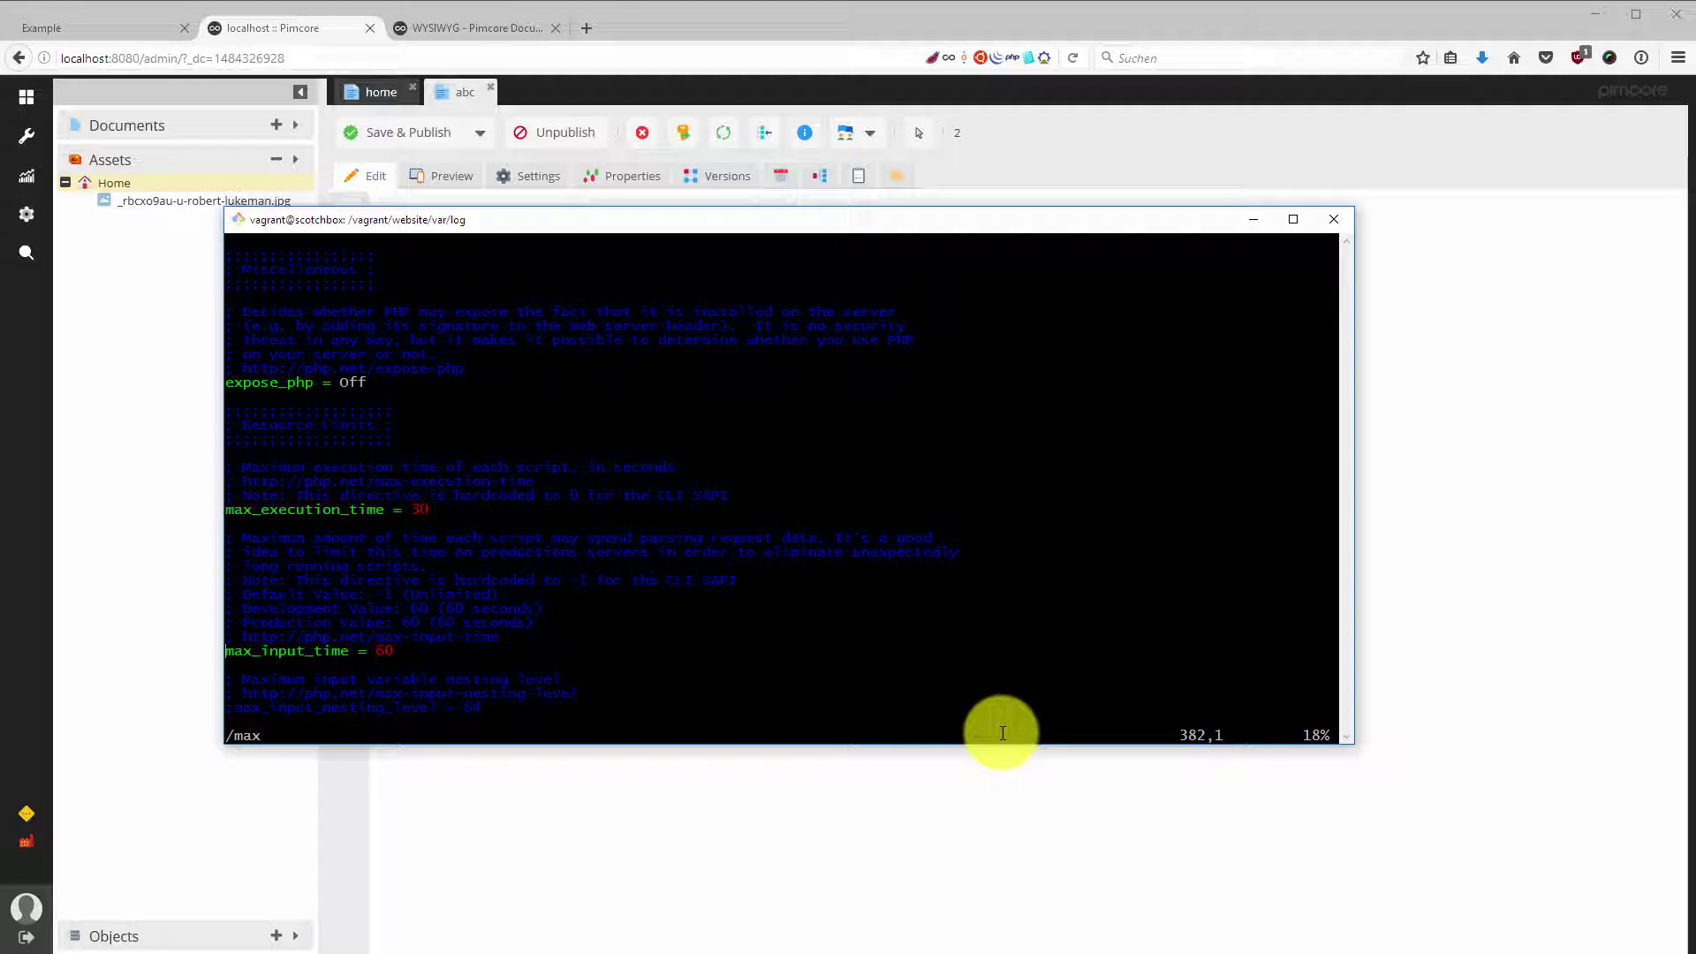
key("n")
key("n")
key("n")
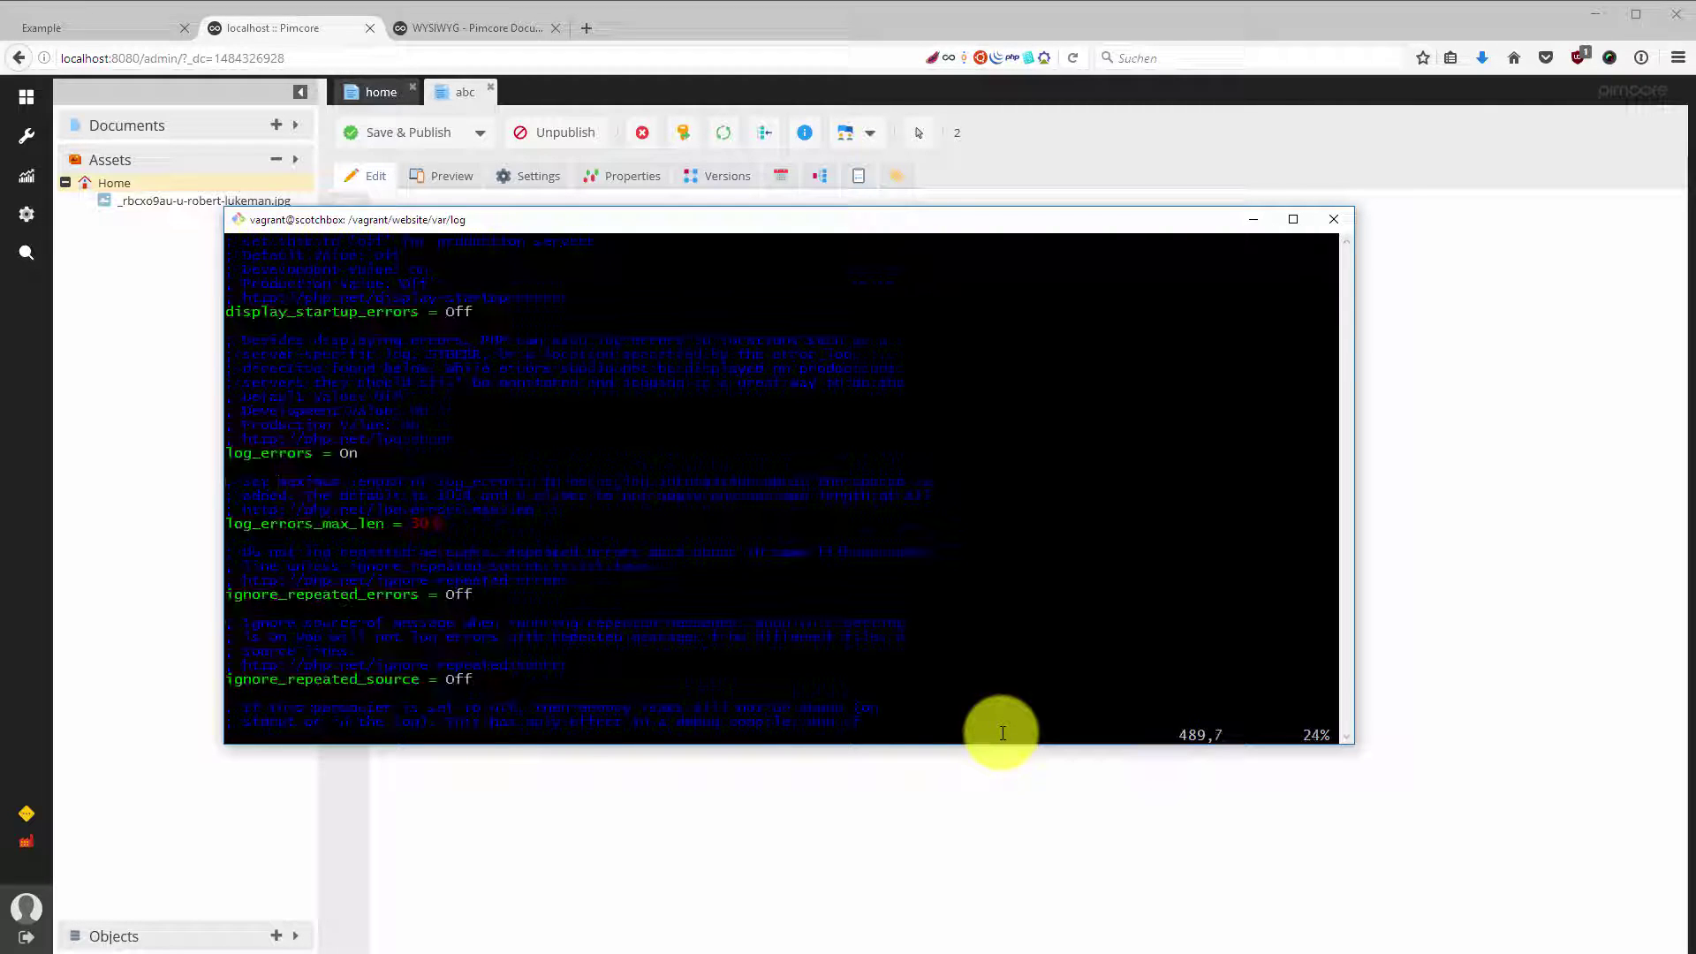
key("n")
key("n")
key("n")
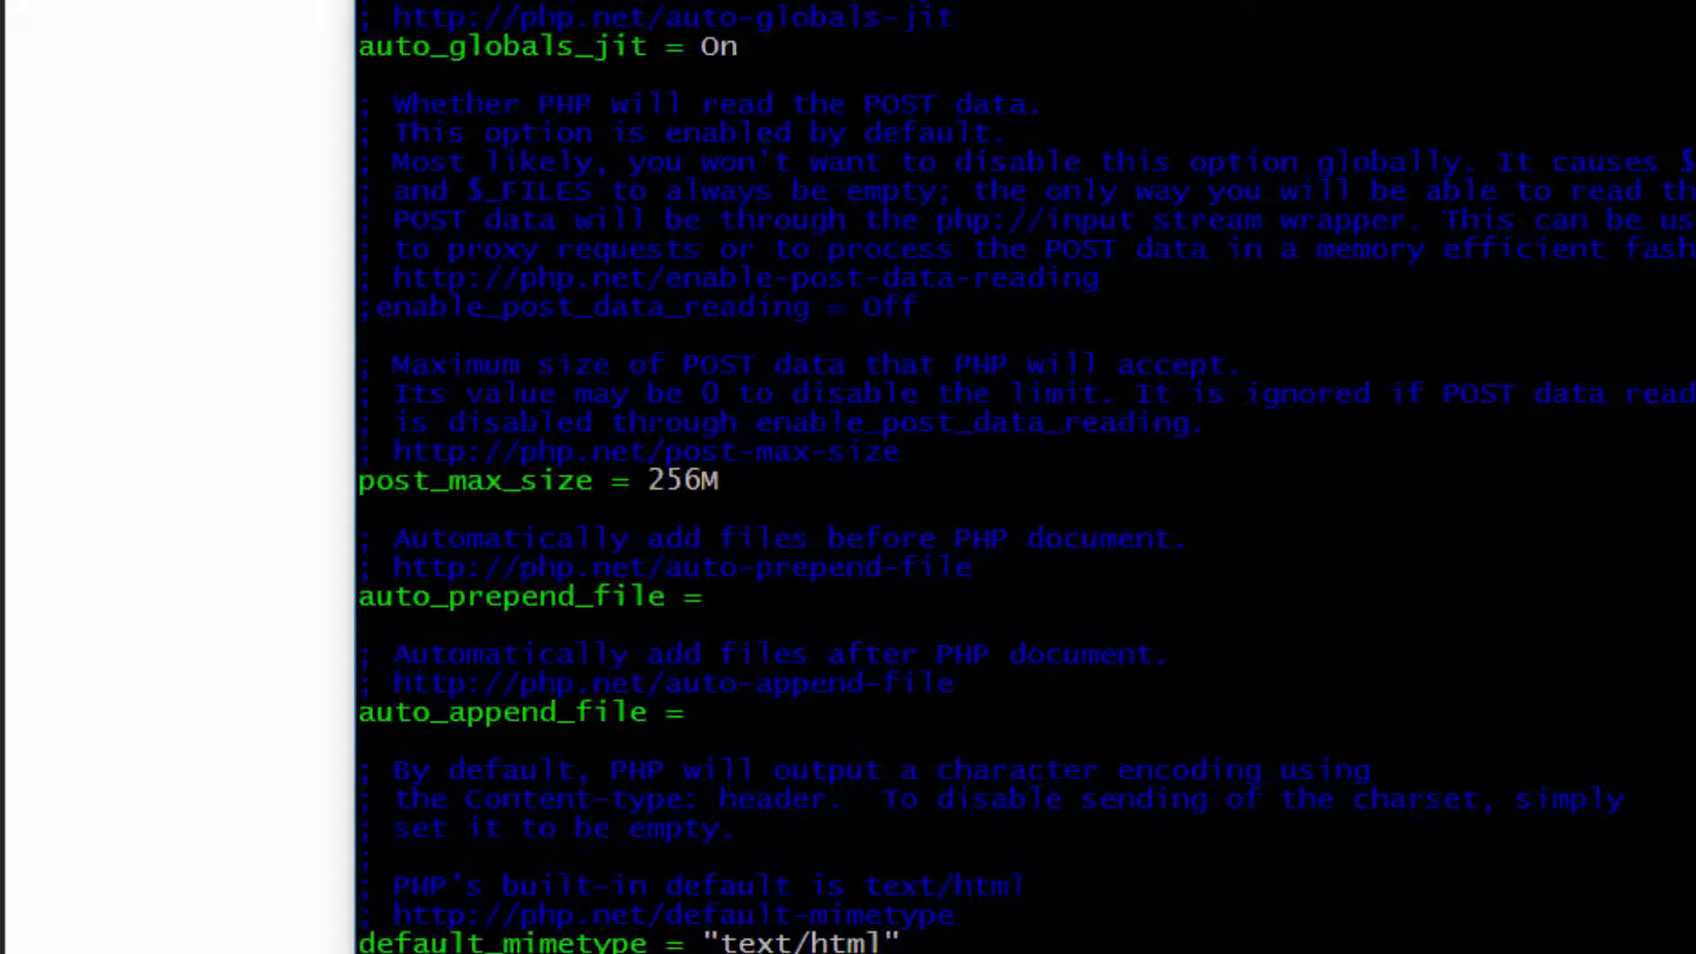
key("n")
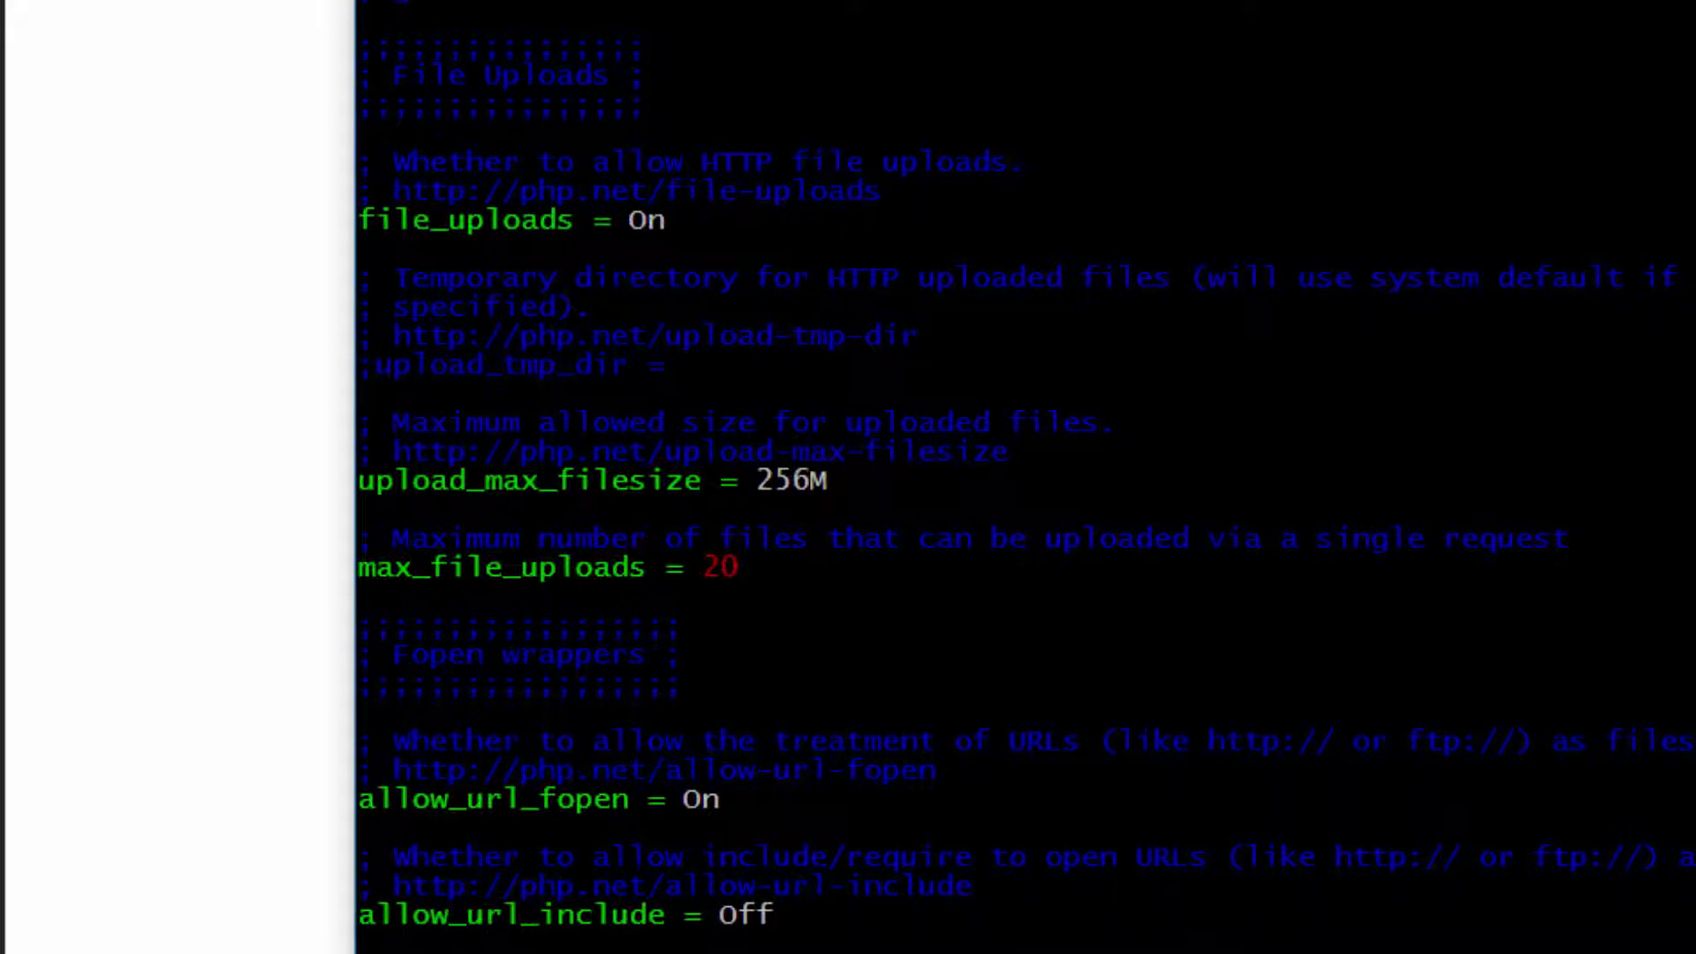
key("j")
type(":wq")
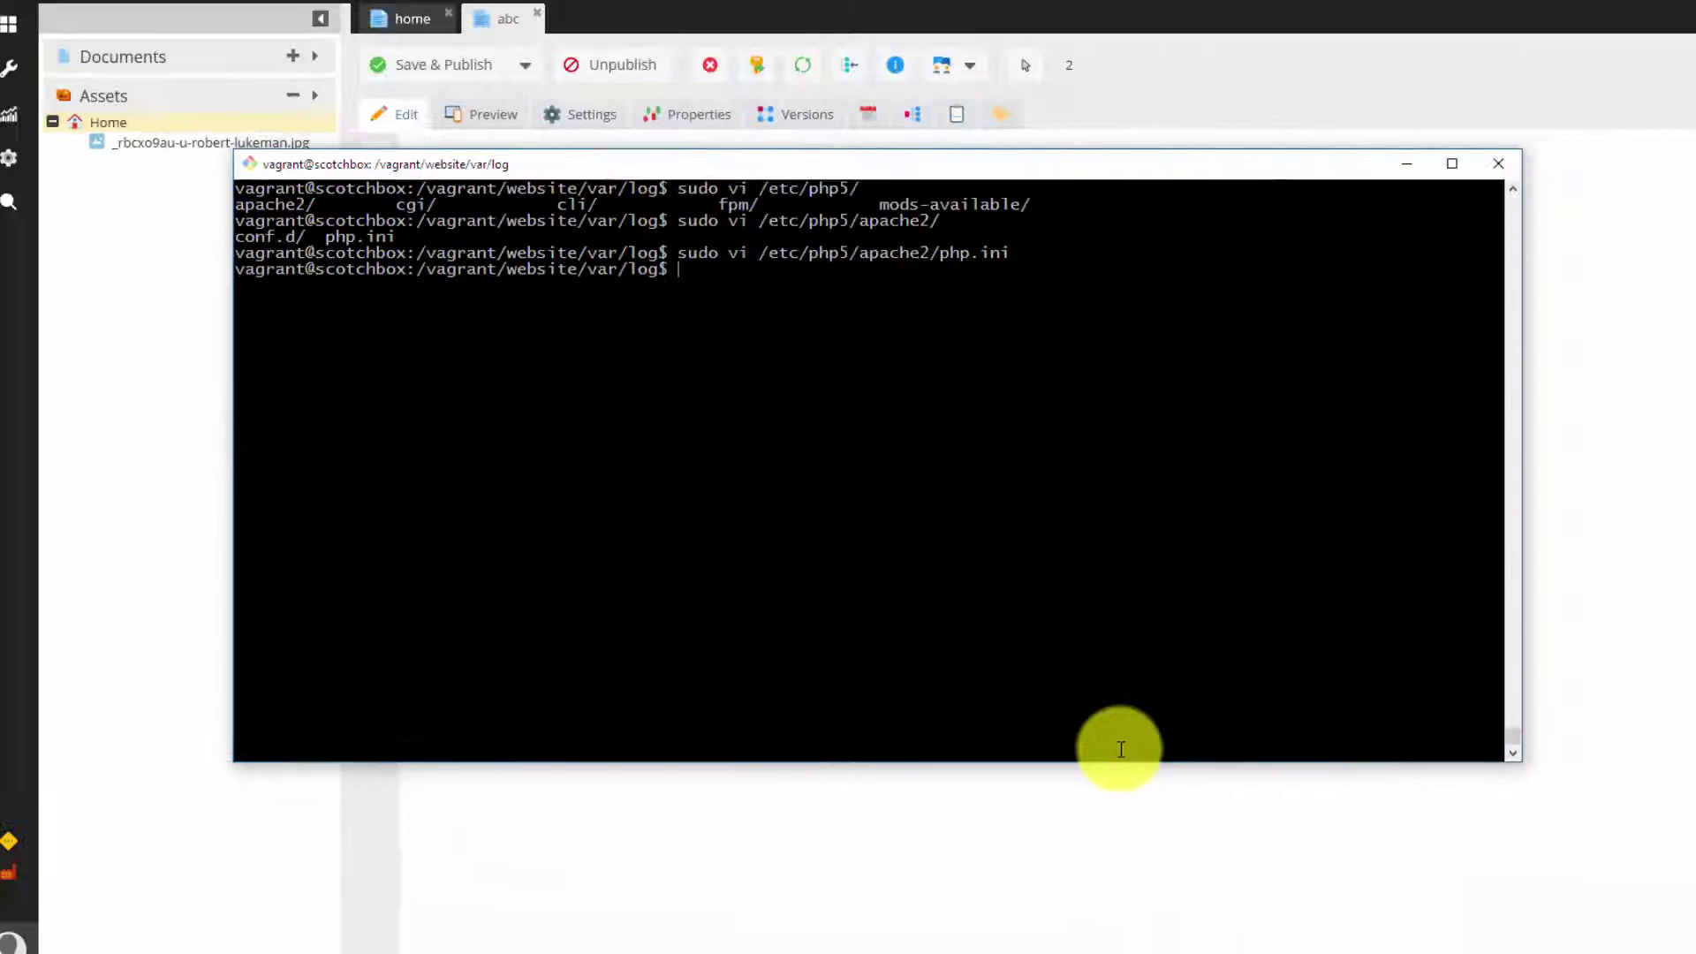
Restart Apache with sudo apache2ctl restart, then go back to the Pimcore admin browser window
type("sudo a")
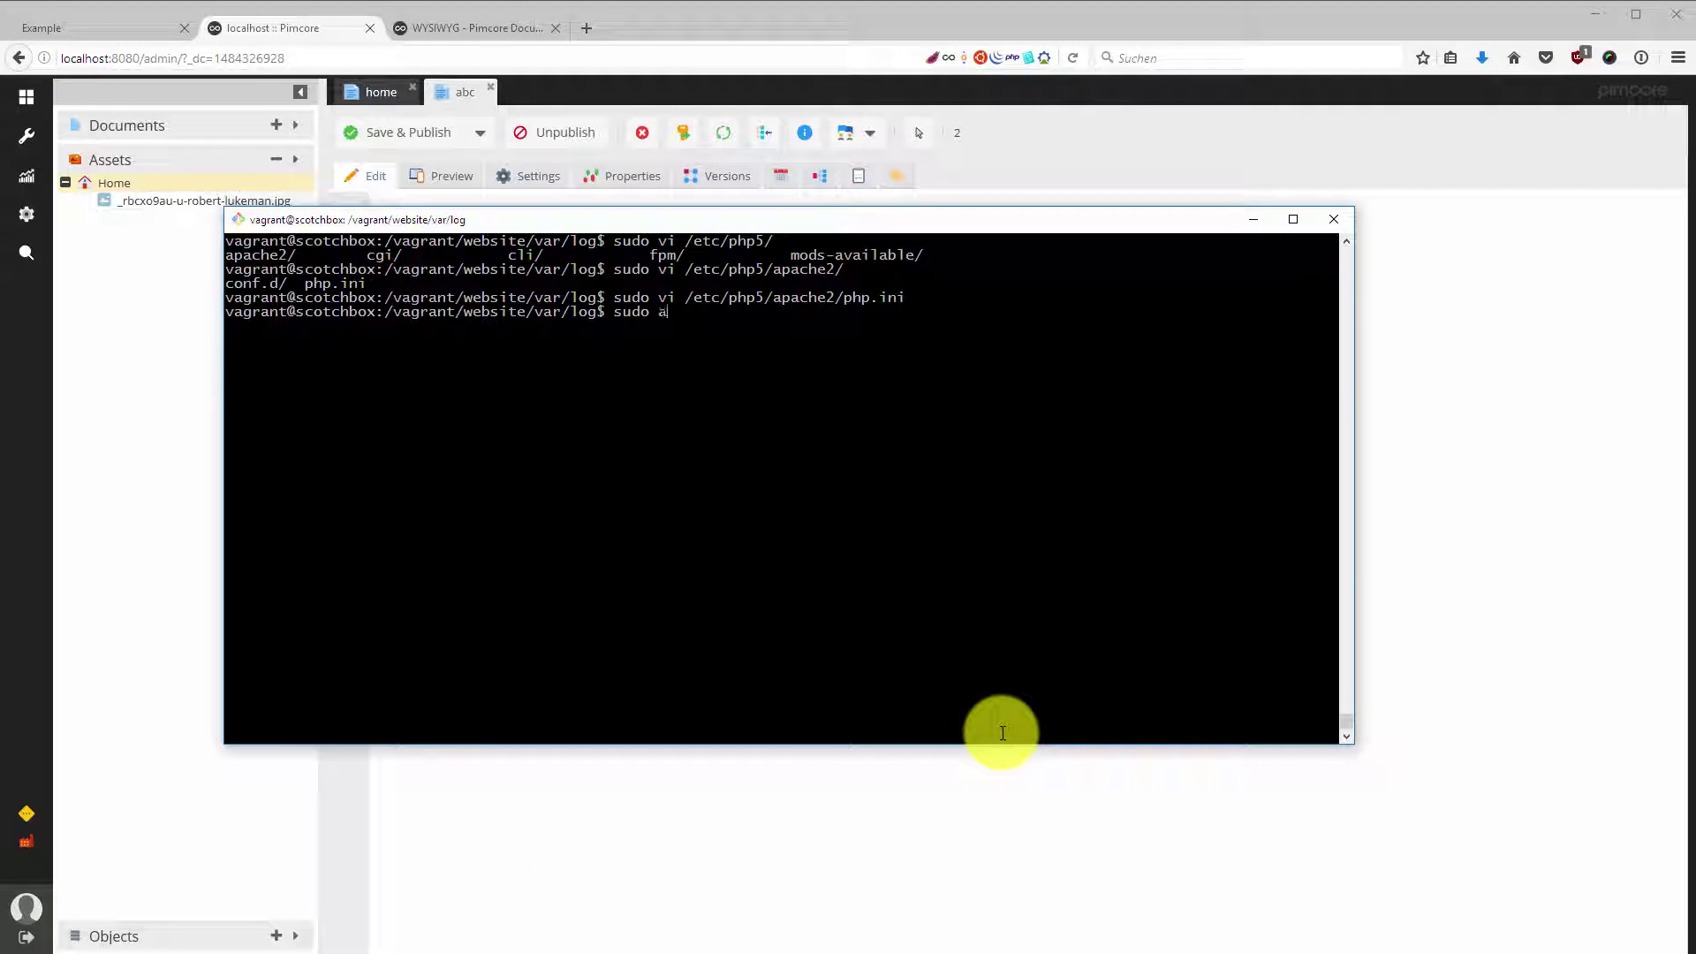
type("pache2ctl restart")
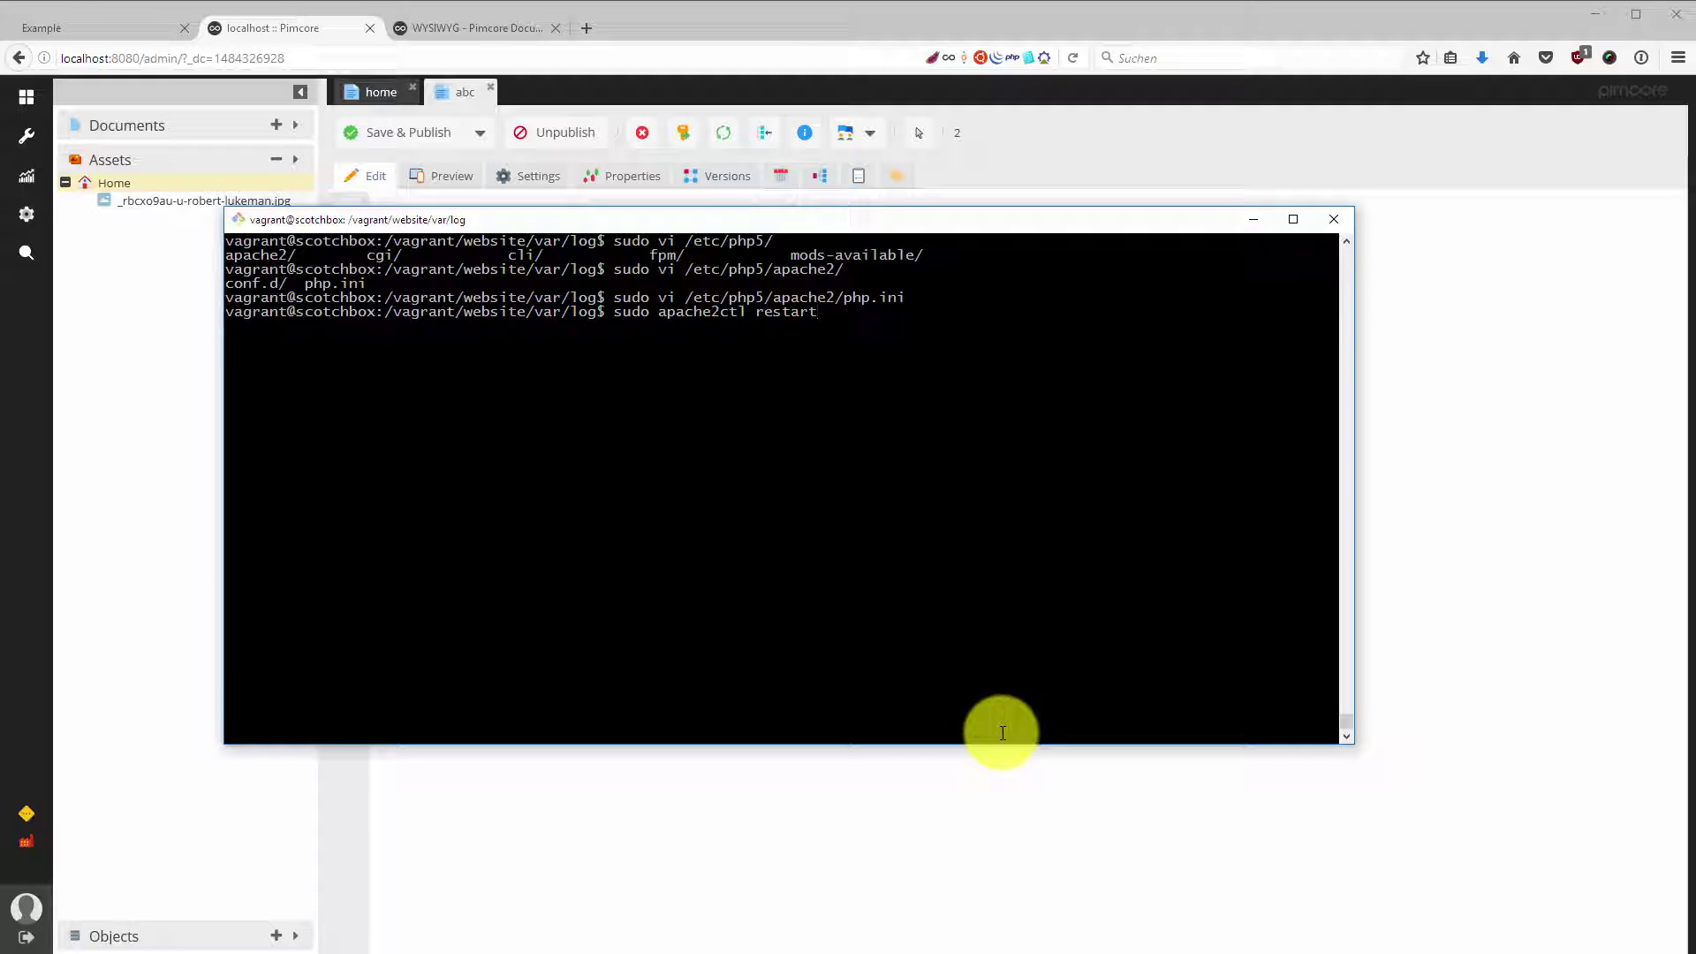
key("Return")
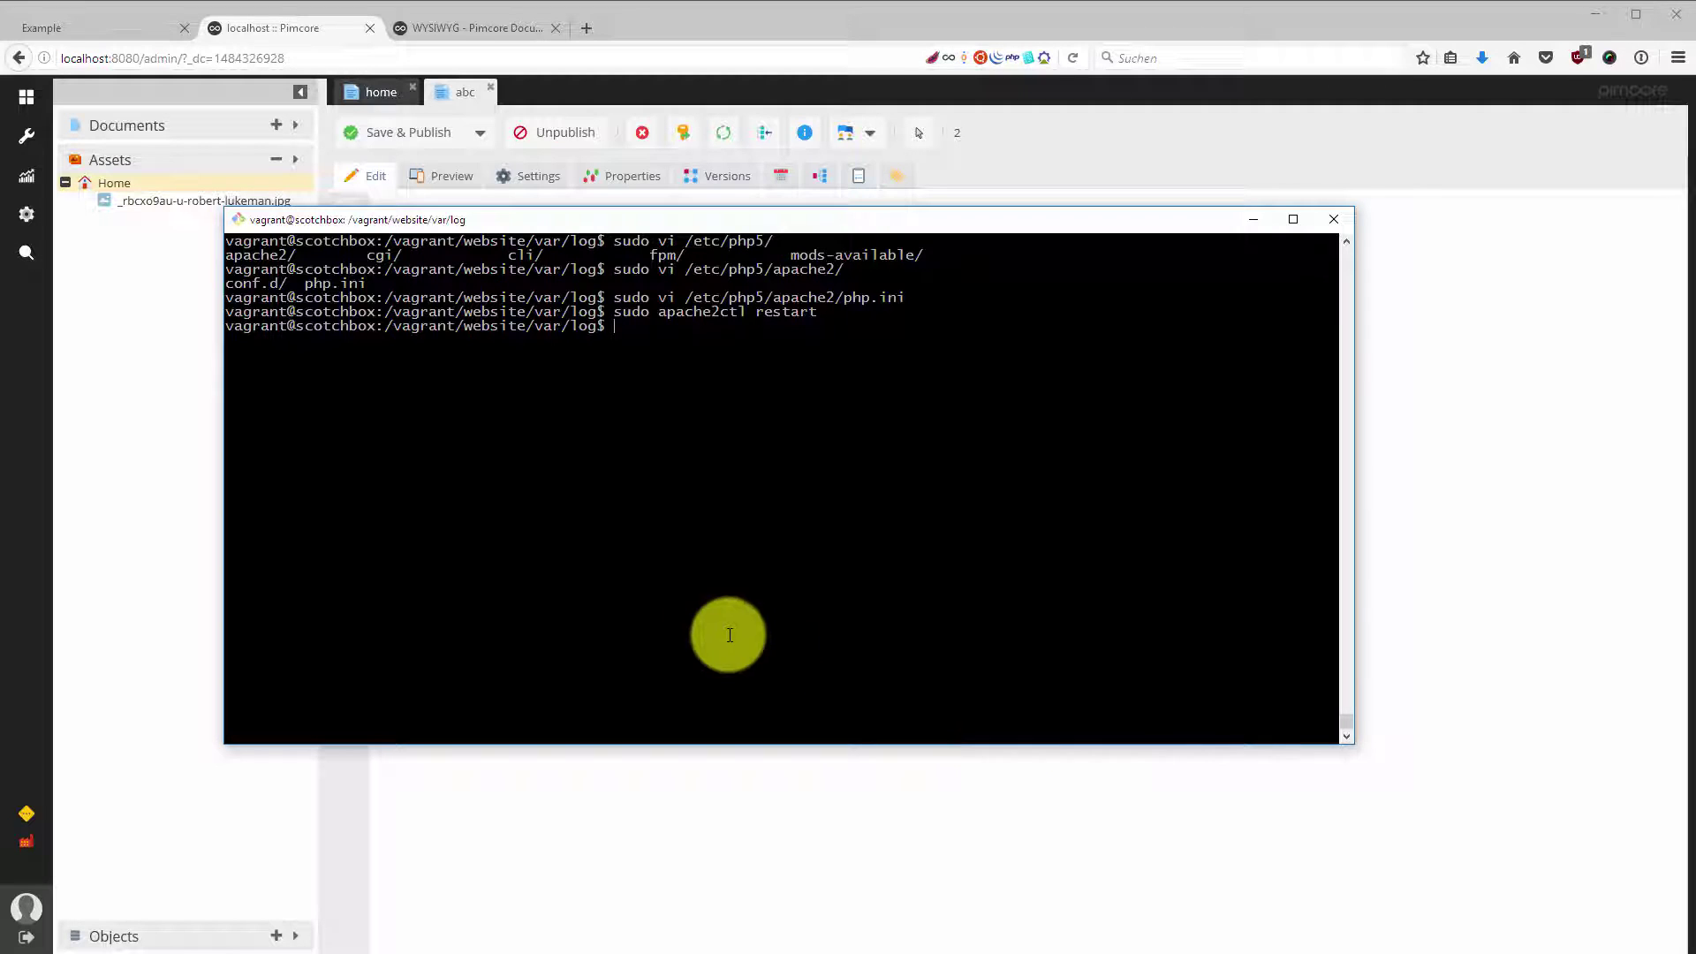
left_click(163, 341)
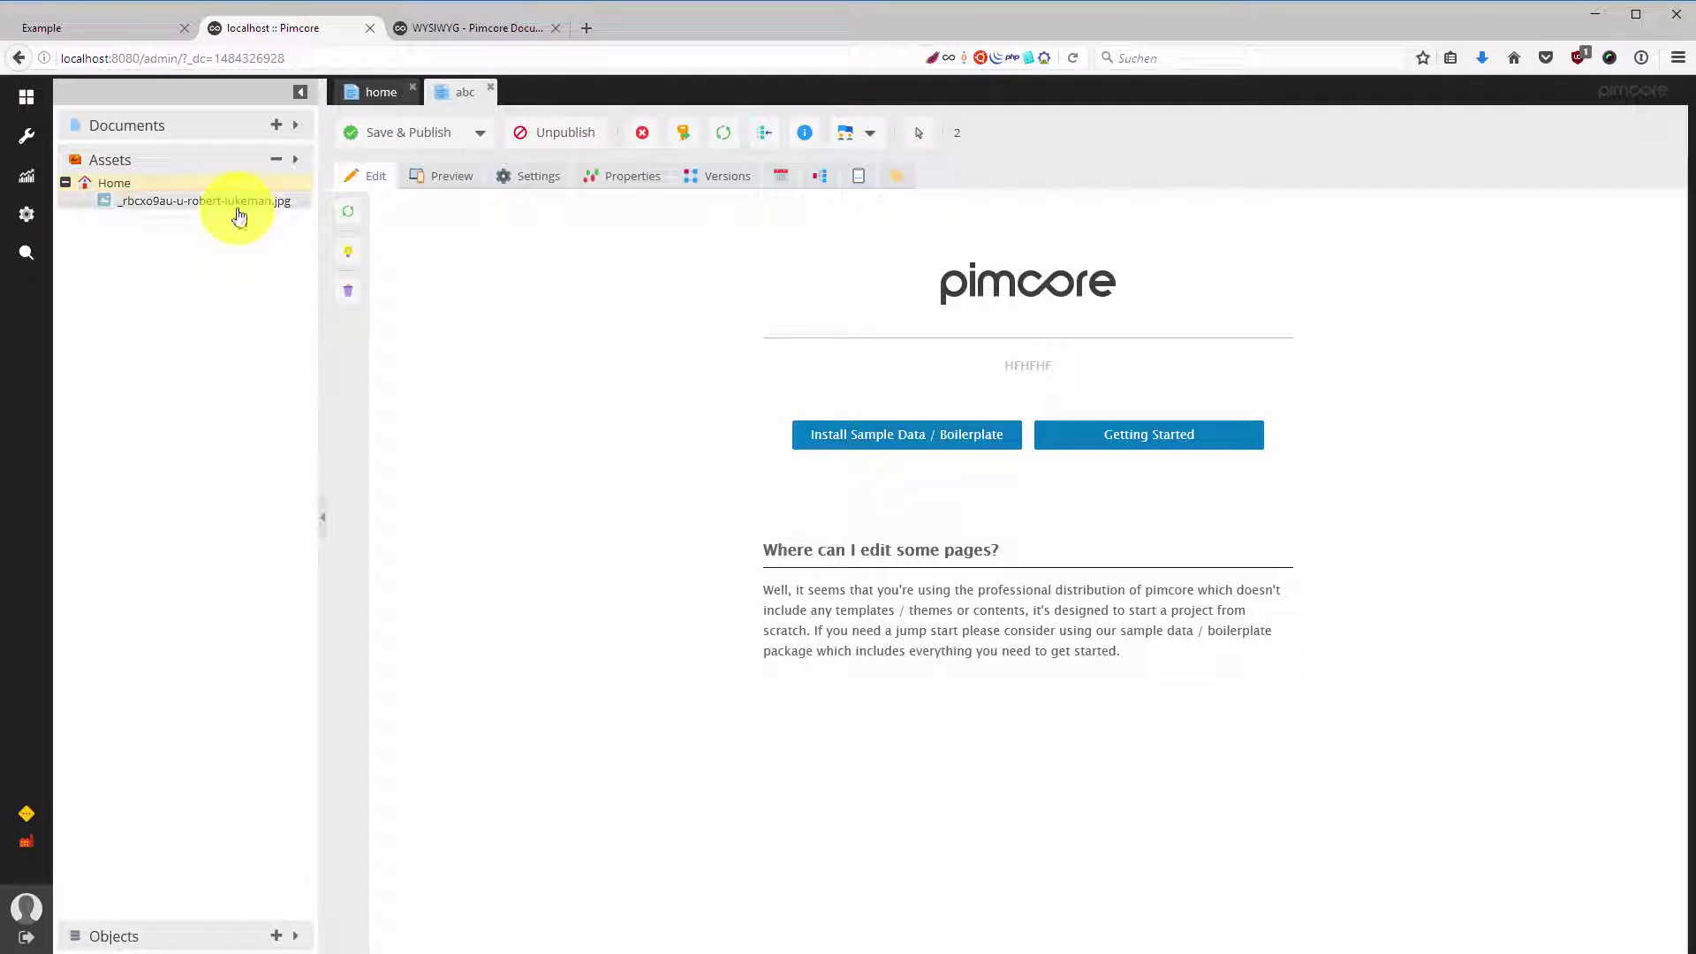
In PhpStorm's Project tree, expand website > var > log to list debug.log, php.log and usagelog.log
mouse_move(238, 214)
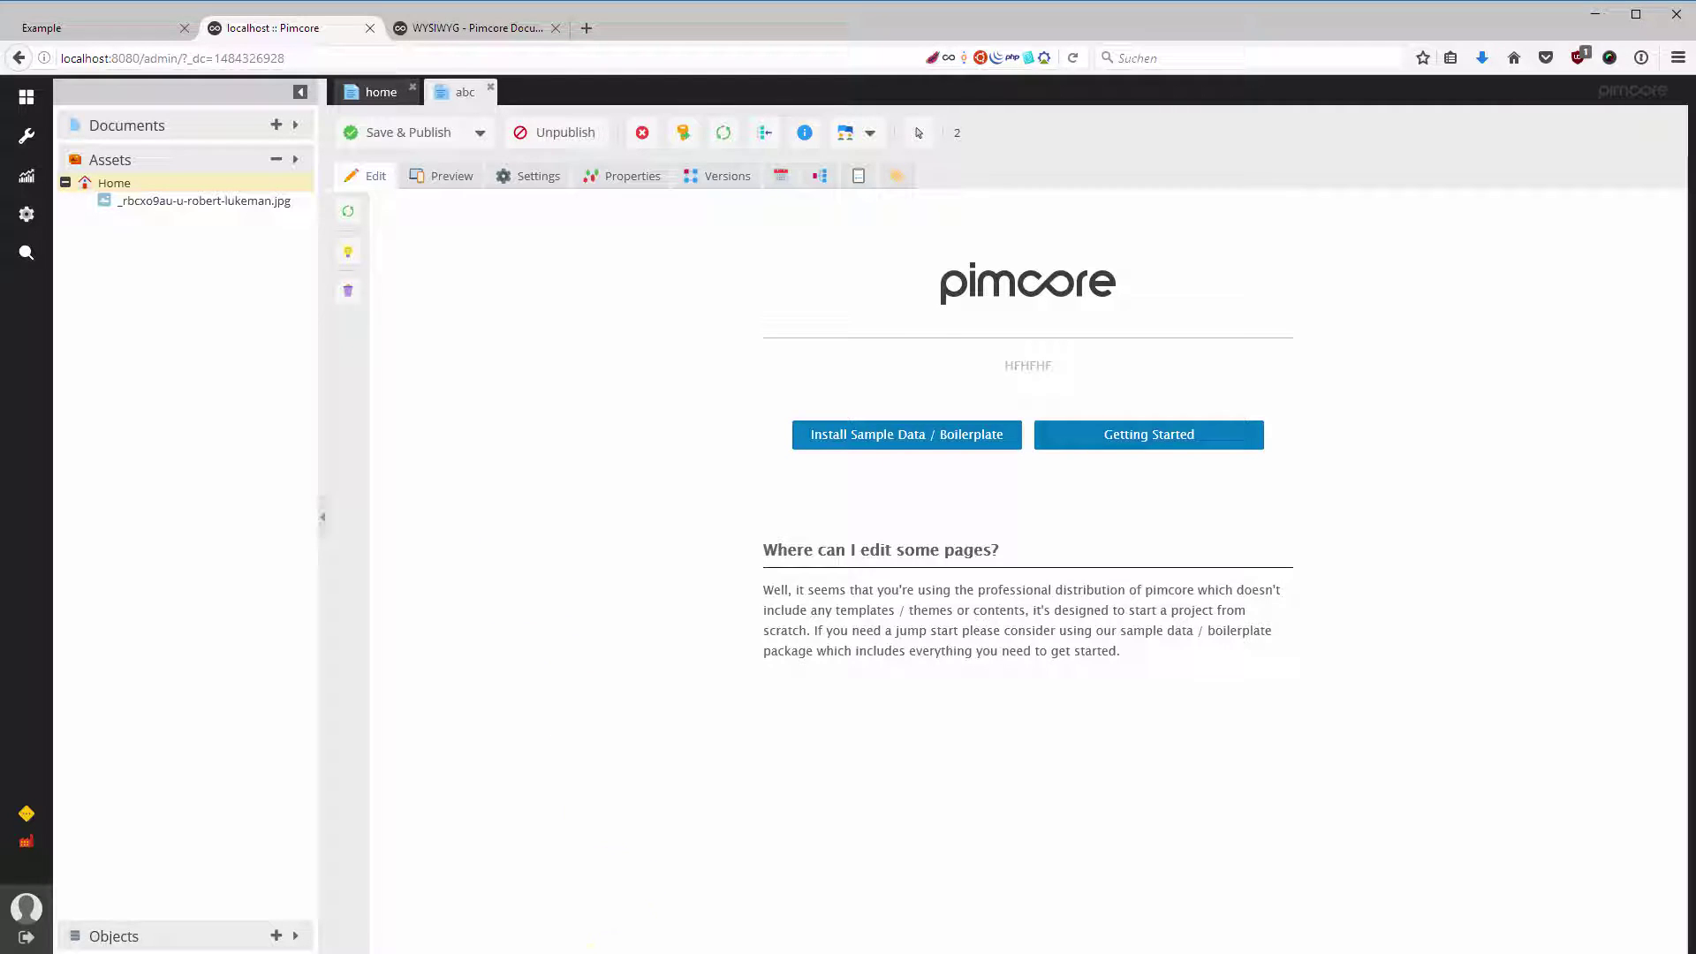
left_click(528, 927)
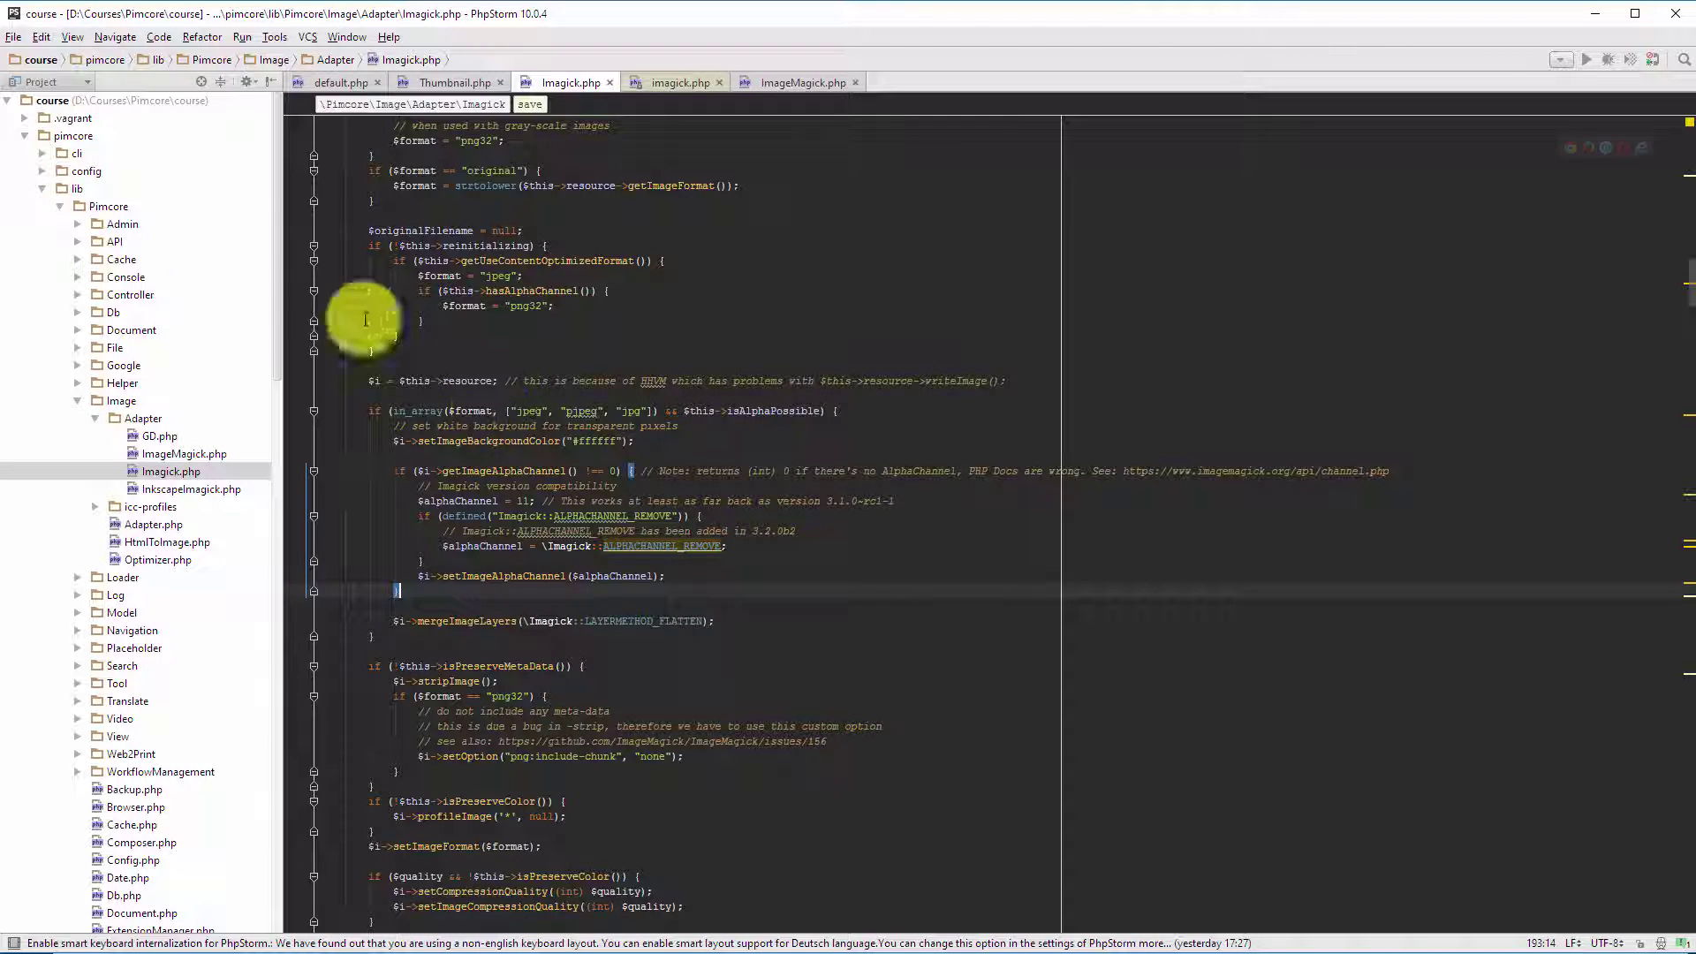
left_click(25, 134)
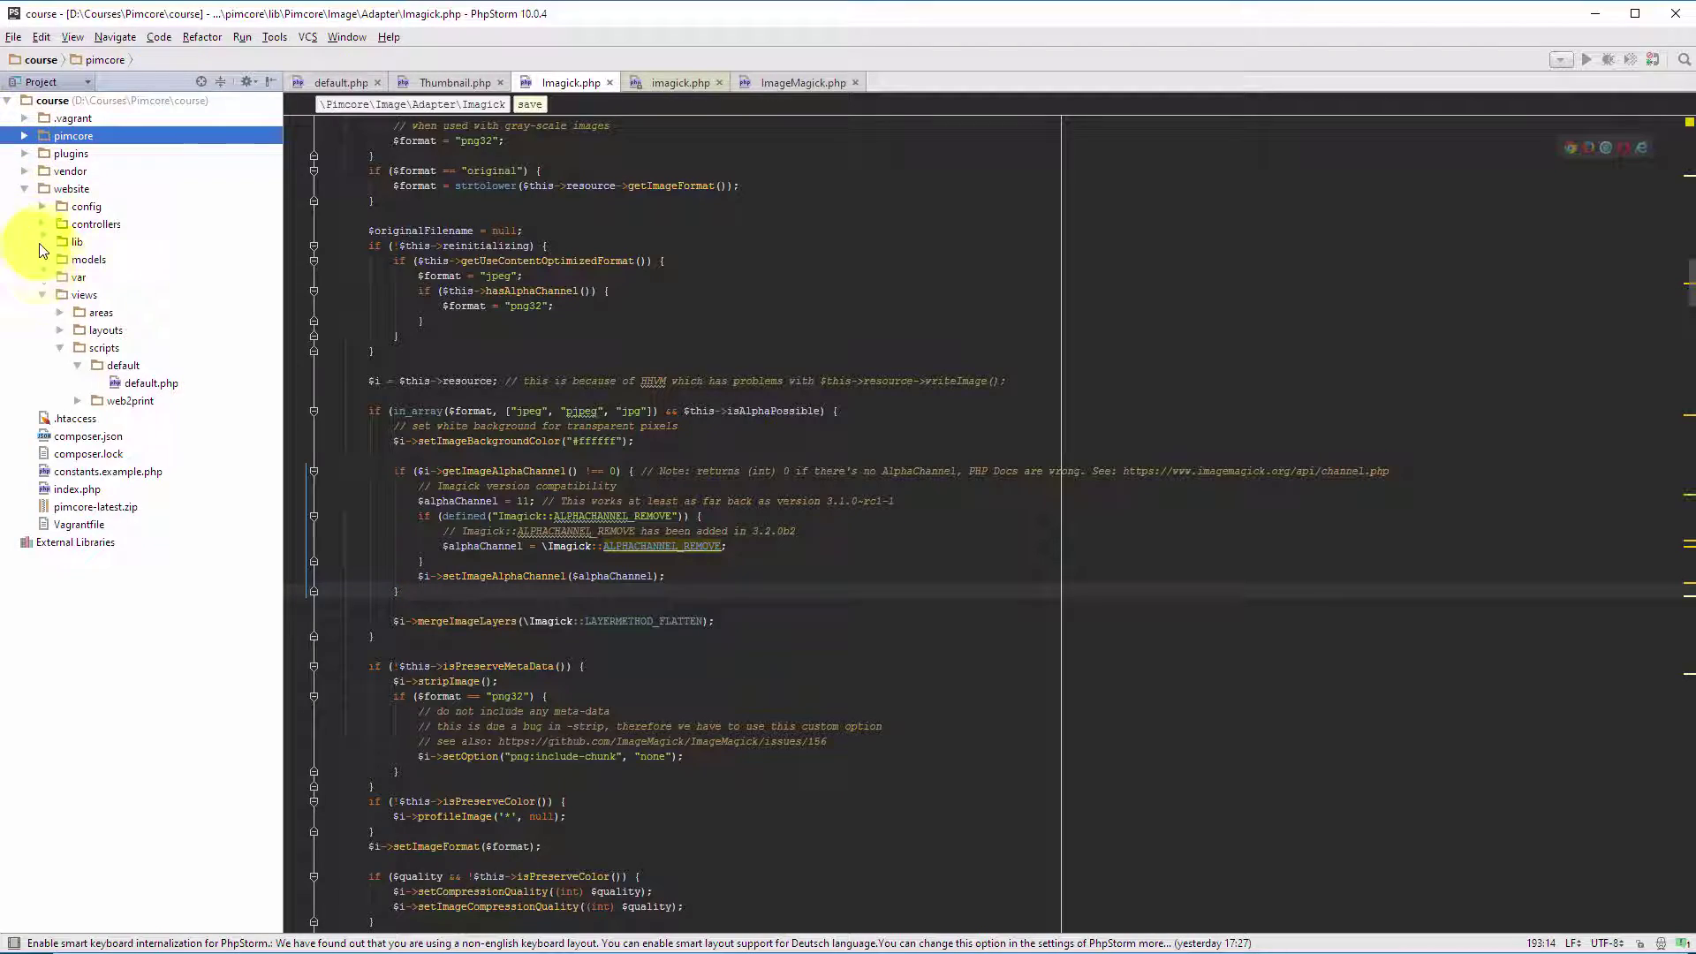
left_click(42, 276)
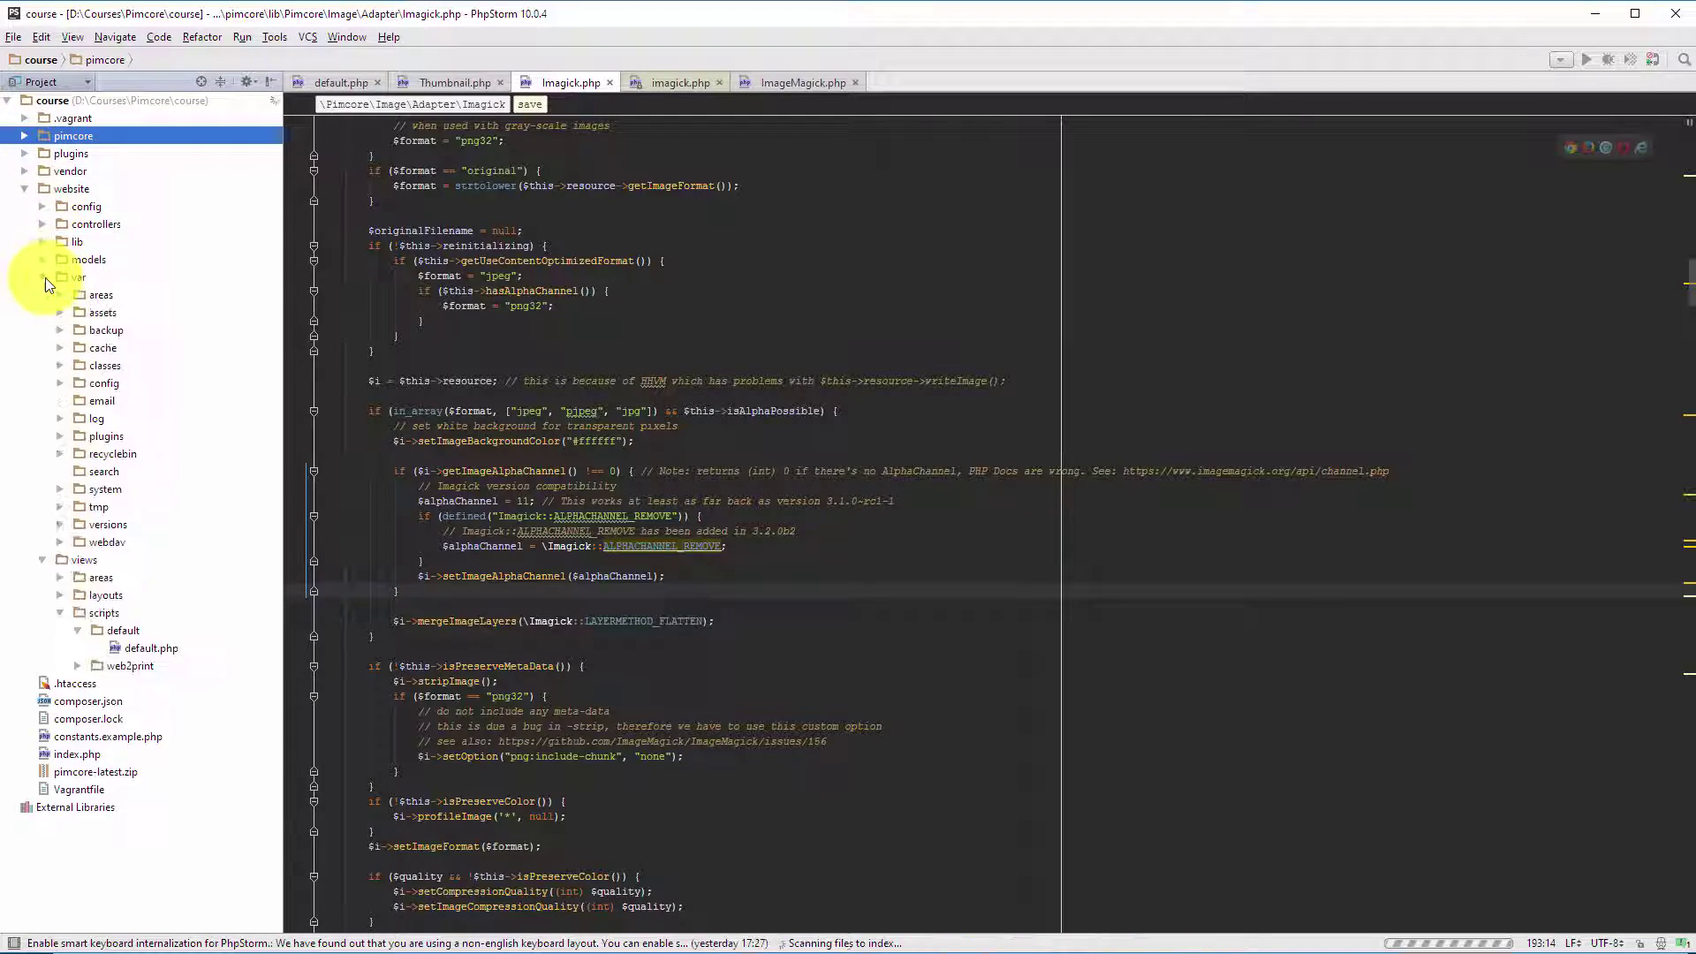
left_click(60, 435)
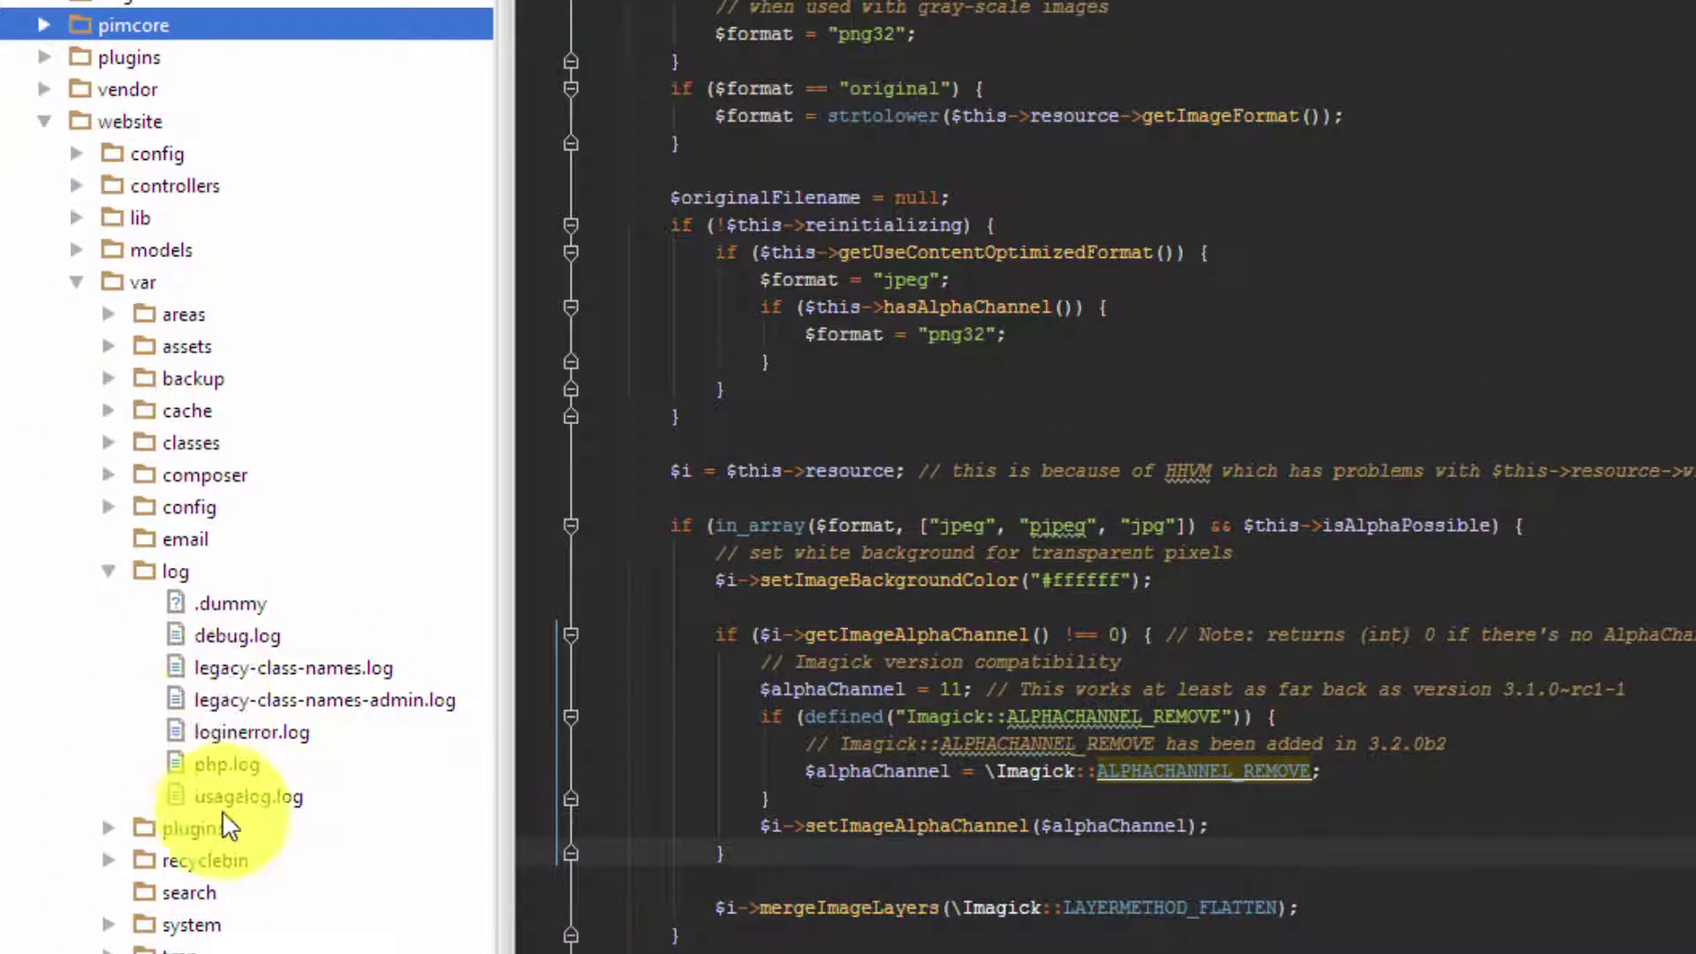
Follow all website/var/log files live in Git Bash with tail -f *.log
key("alt+Tab")
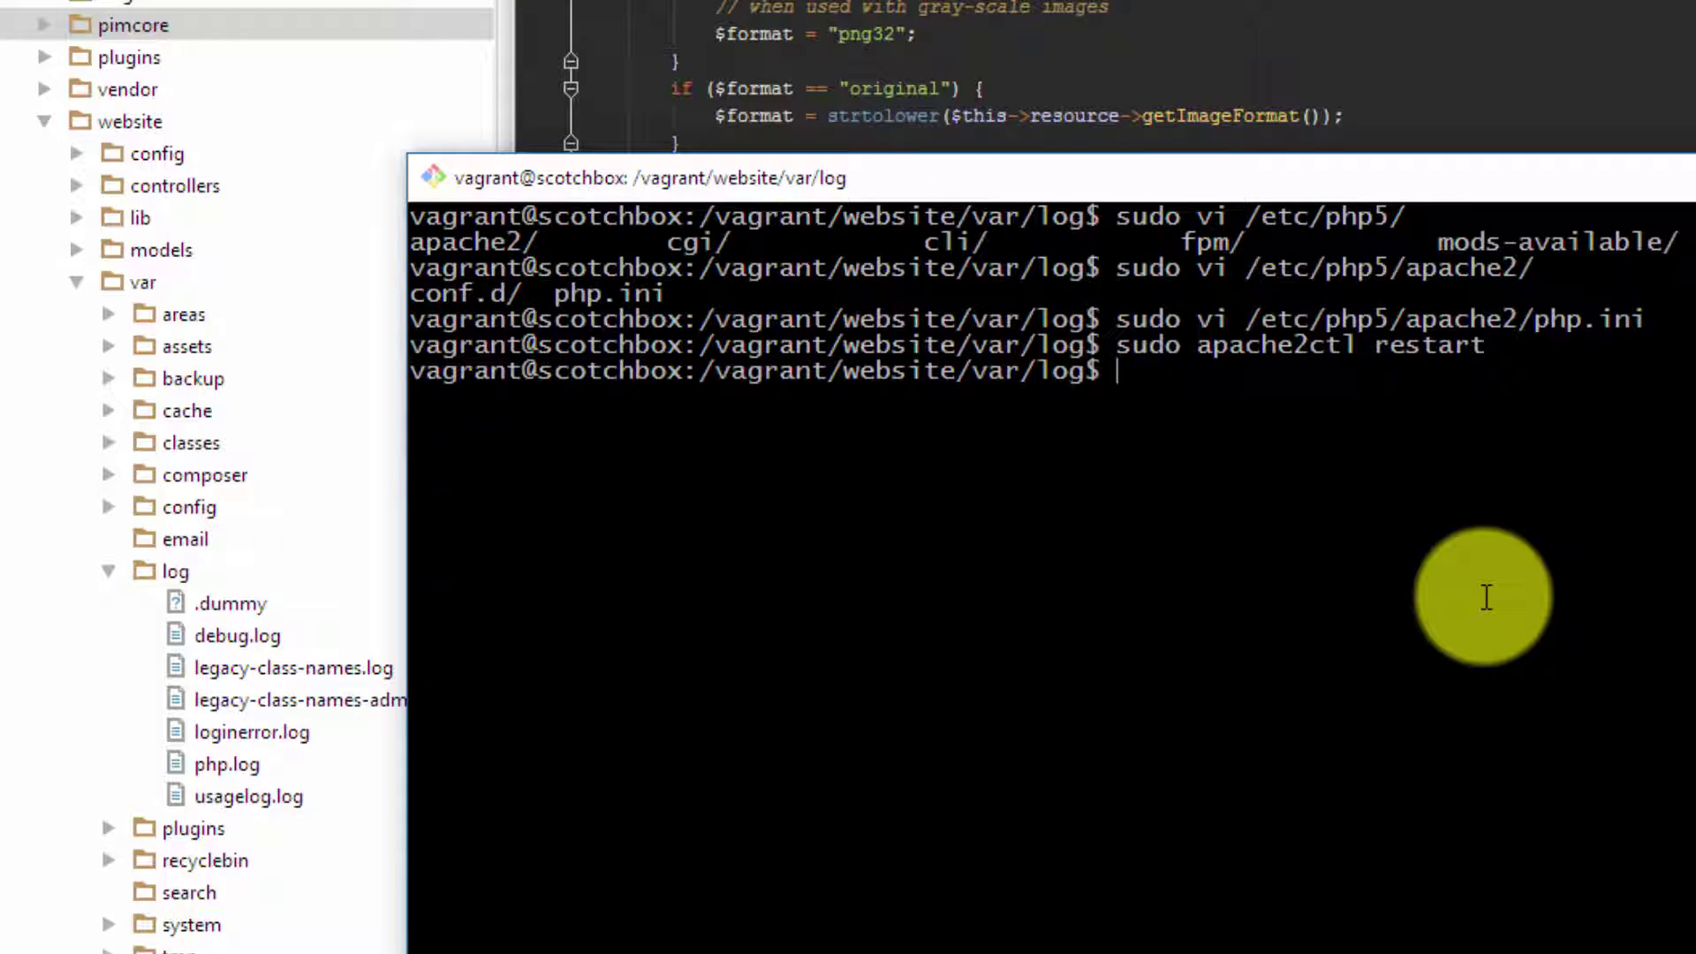
type("tail -")
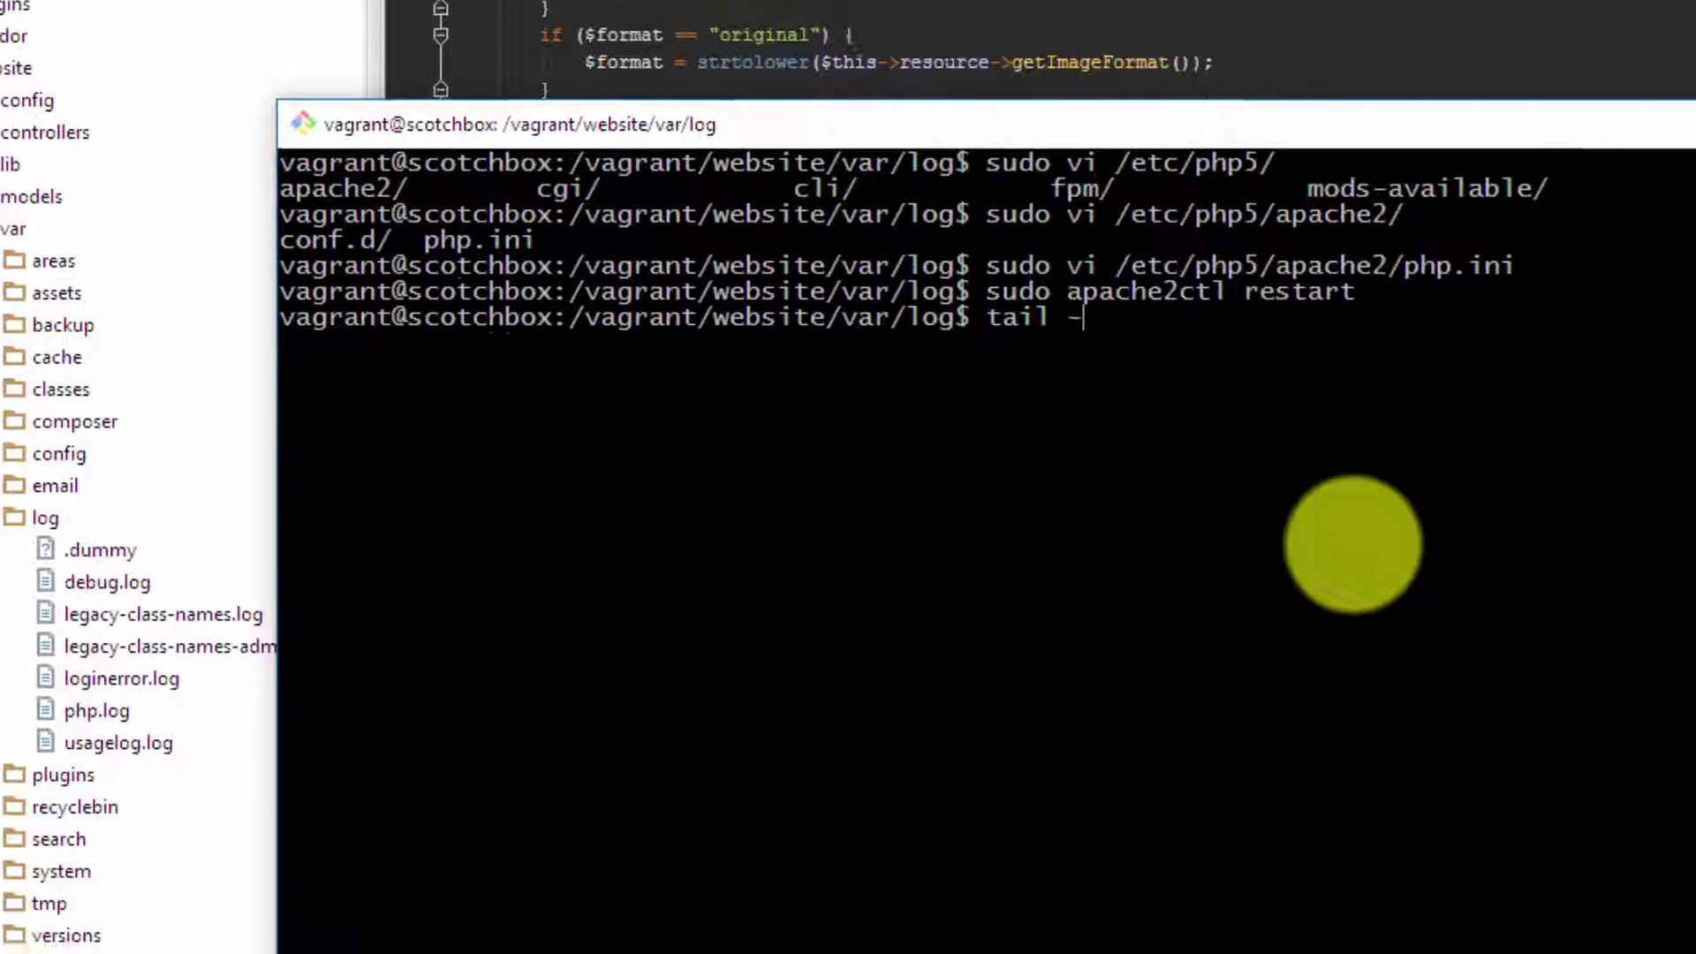
type("f")
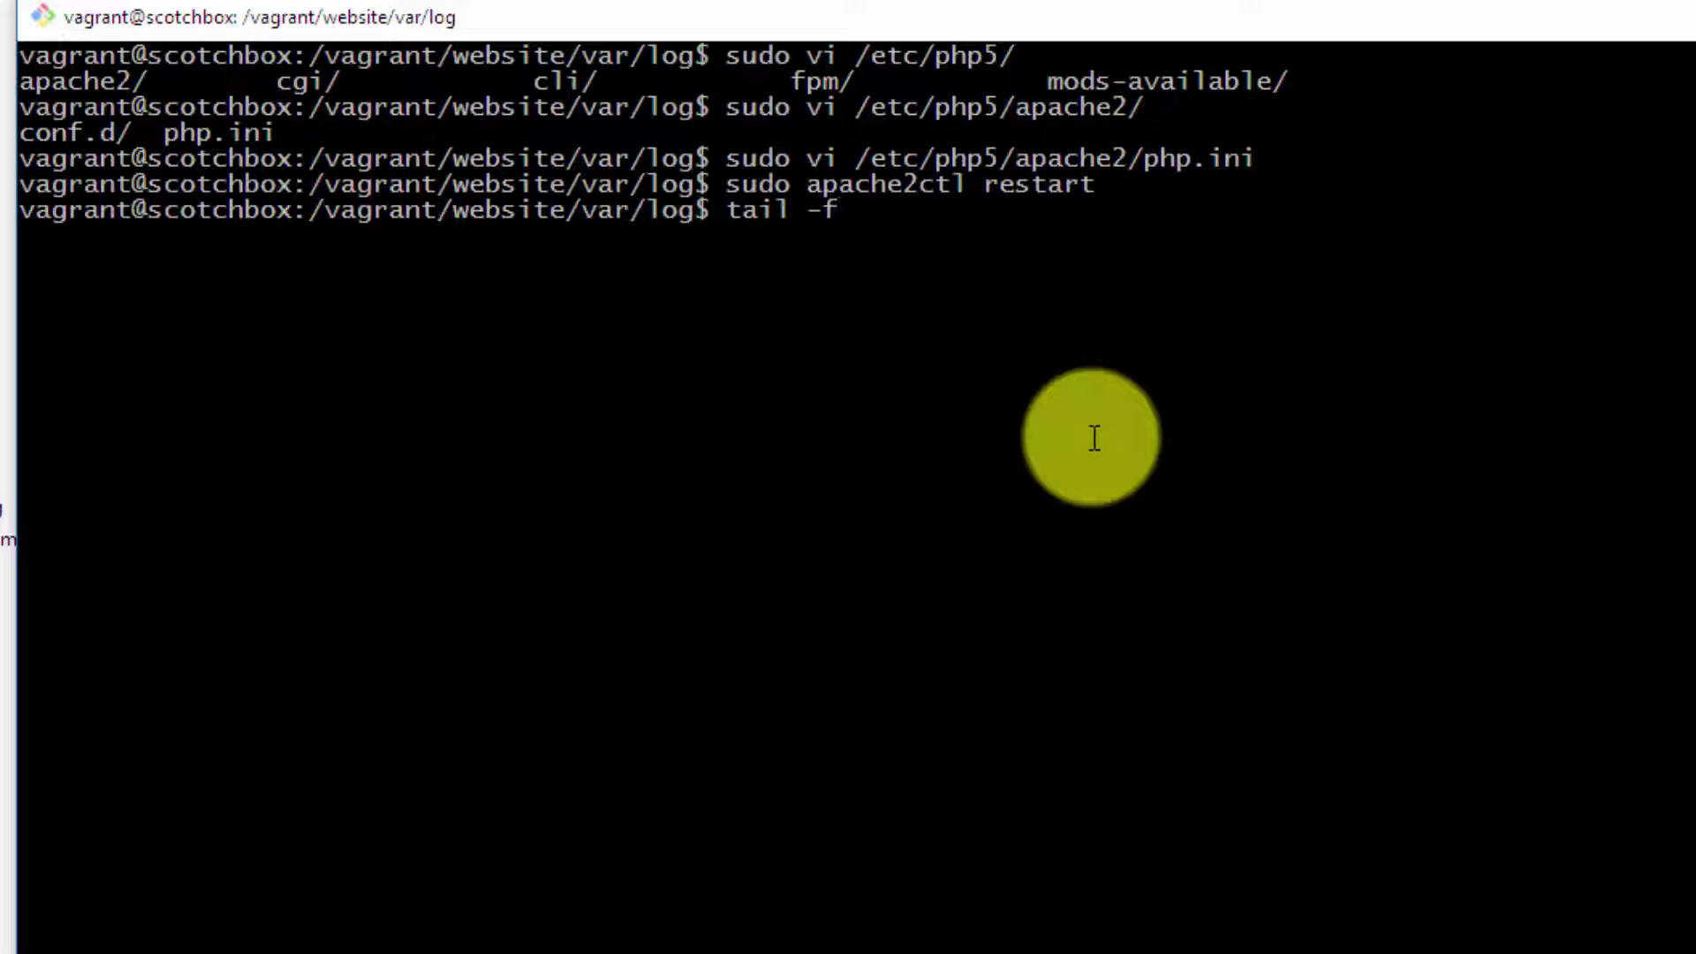
type(" *.log")
key("Return")
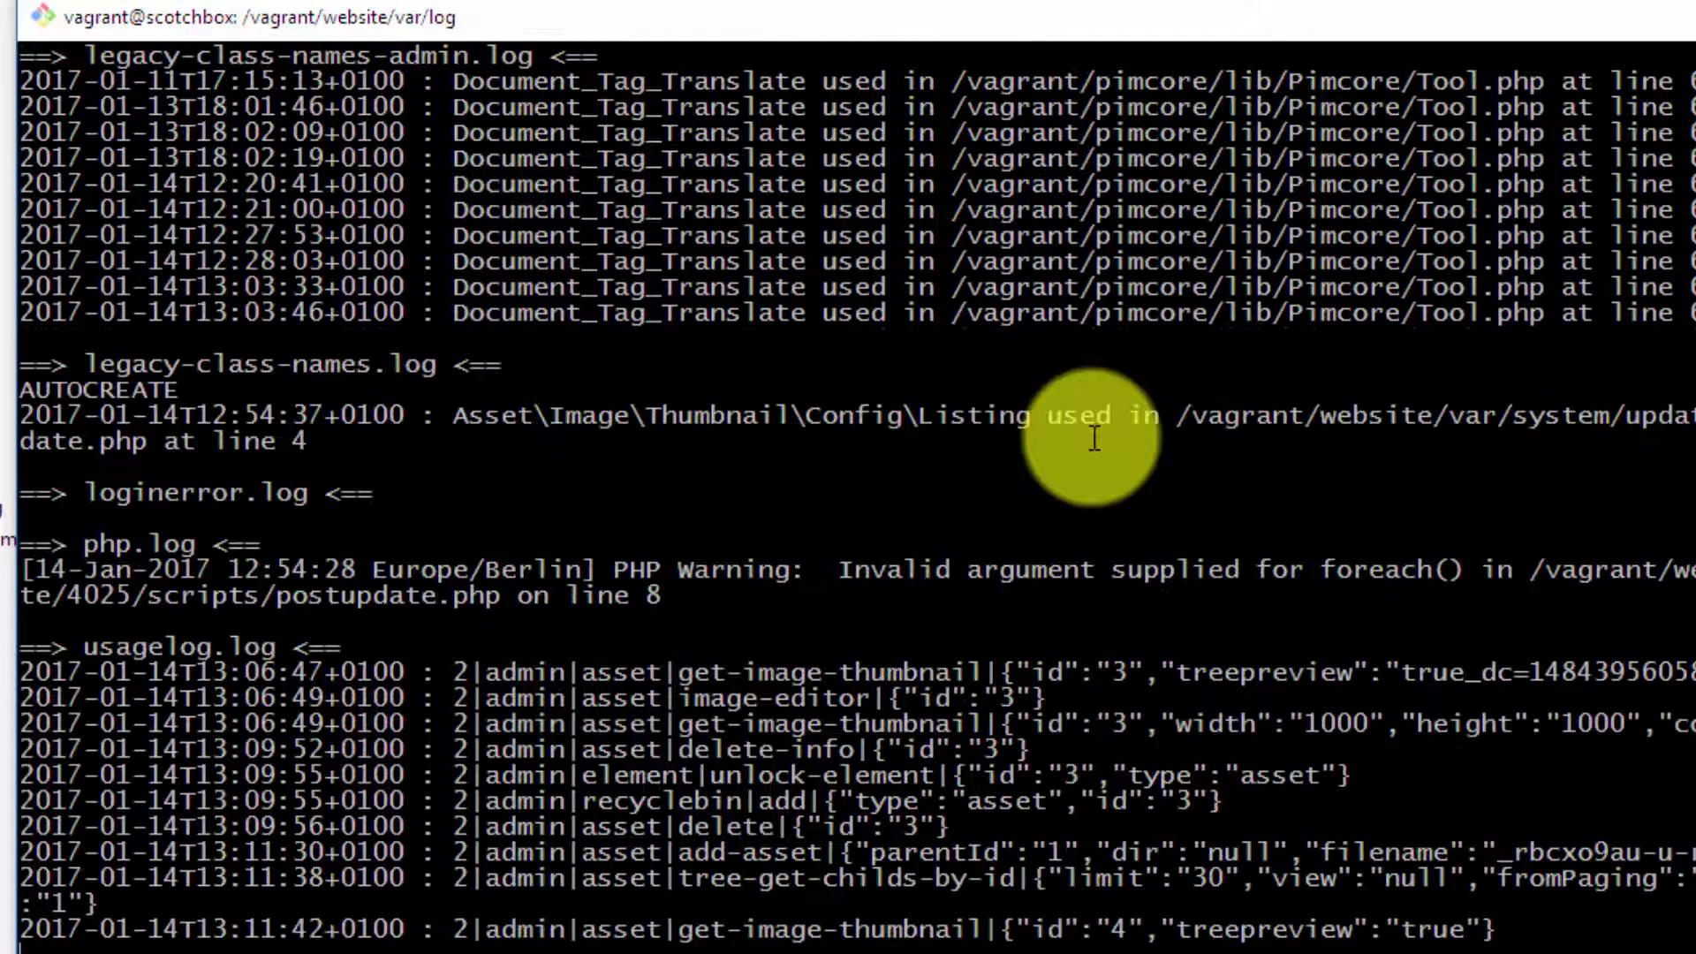
key("Return")
key("Return")
key("Return")
key("Return")
key("Return")
key("Return")
key("Return")
key("Return")
key("Return")
key("Return")
key("Return")
key("Return")
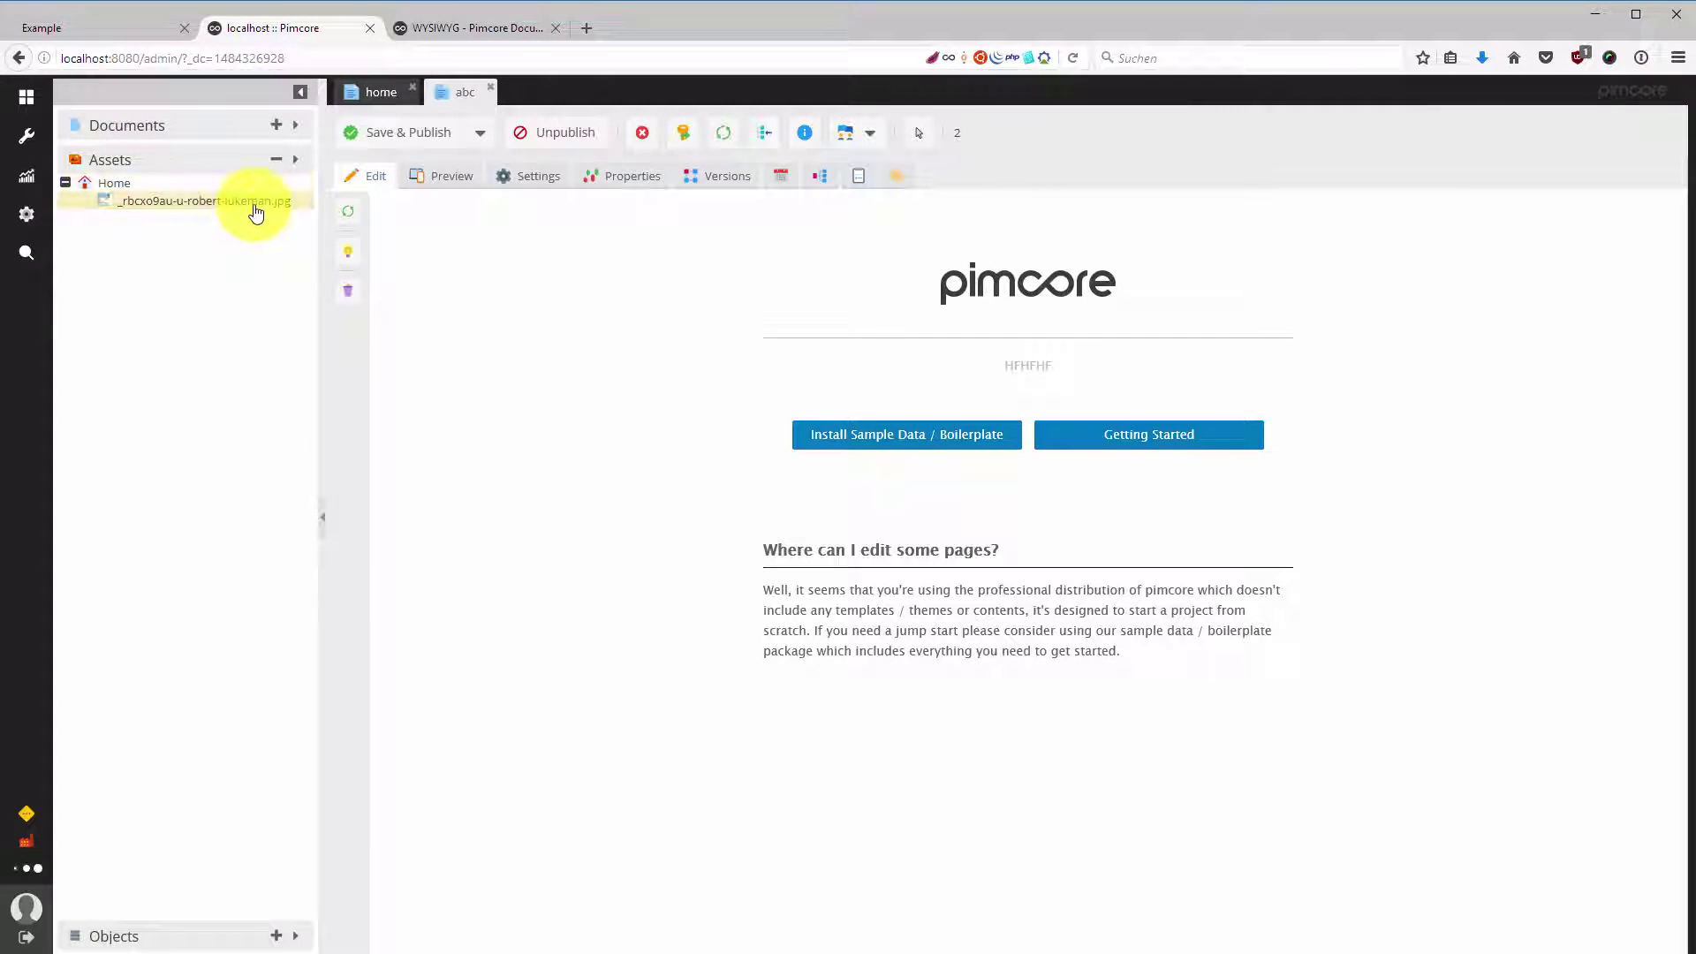
Open the jpg asset (ID 4, 7932×5291) and check its debug.log and usagelog.log entries
left_click(256, 213)
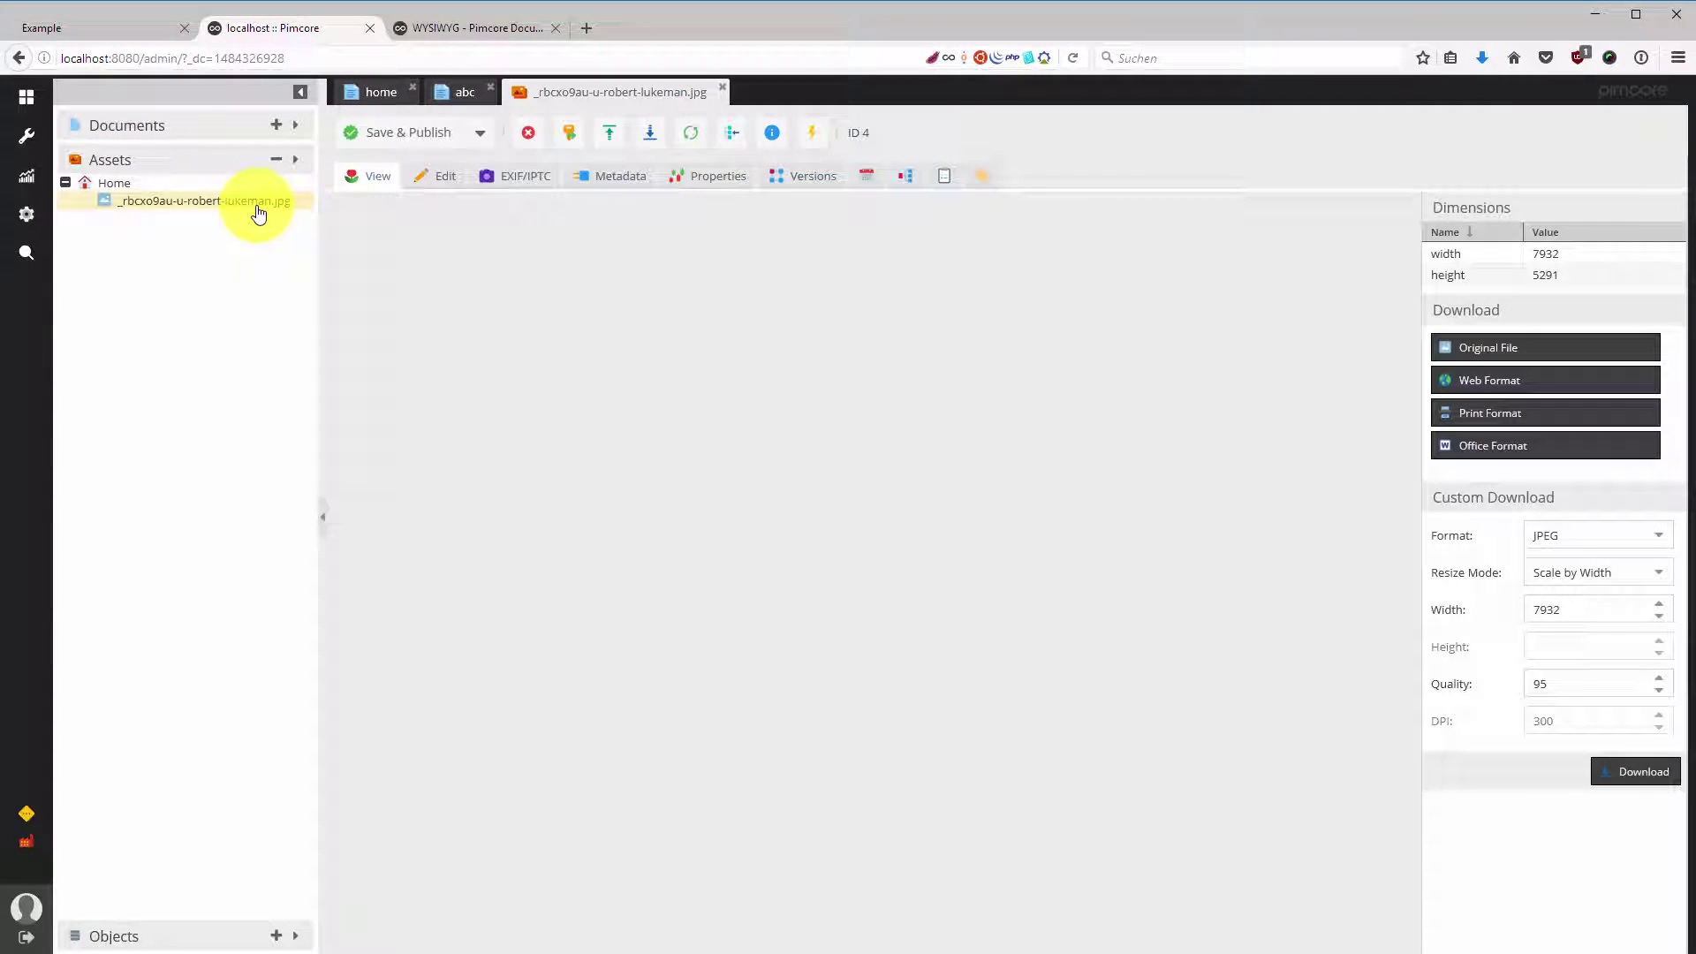
key("alt+Tab")
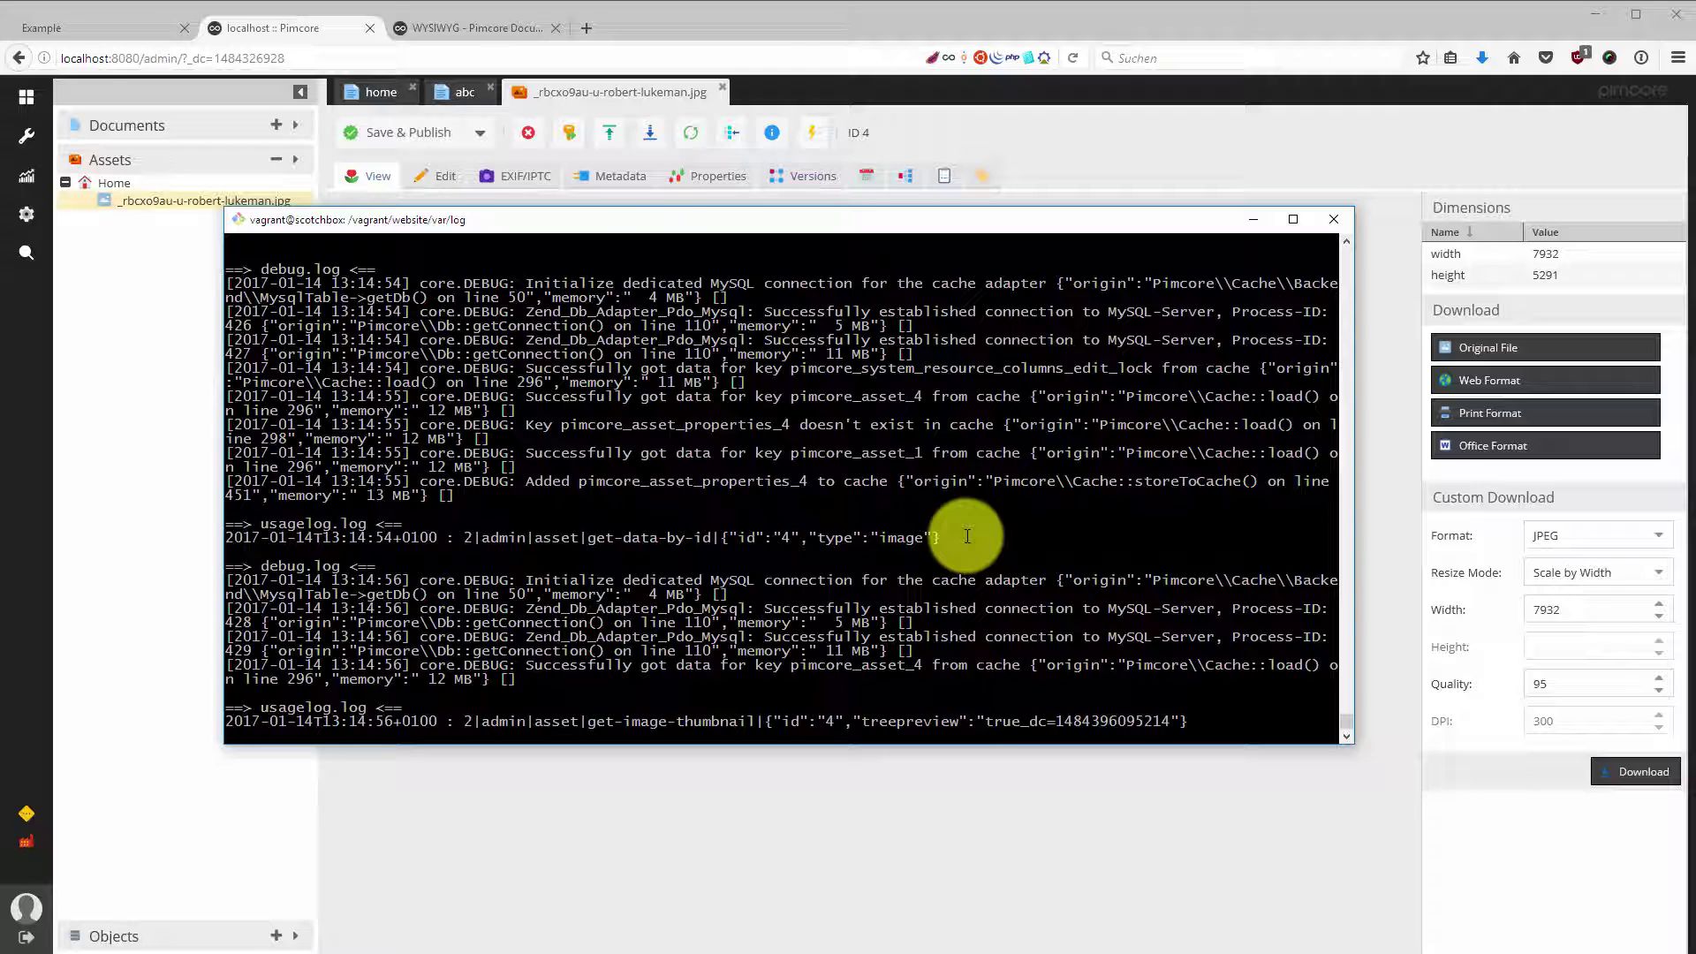
Run Tools > Update, confirm it, and close the notice that the latest version is installed
left_click(85, 244)
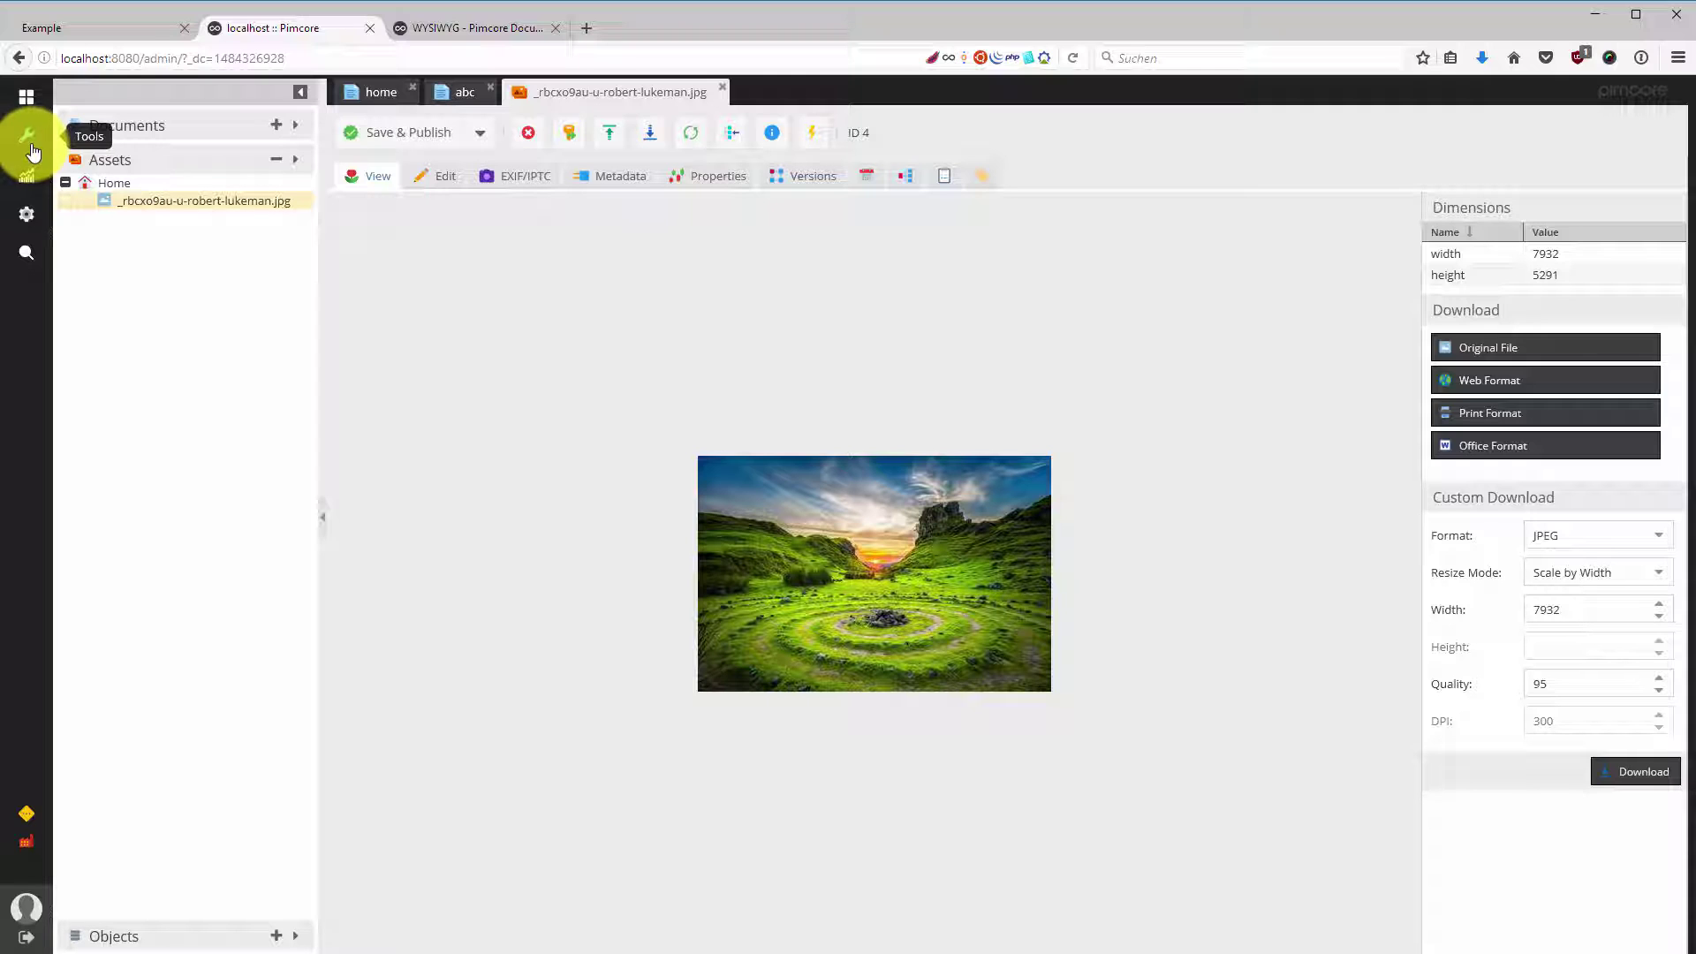
left_click(31, 152)
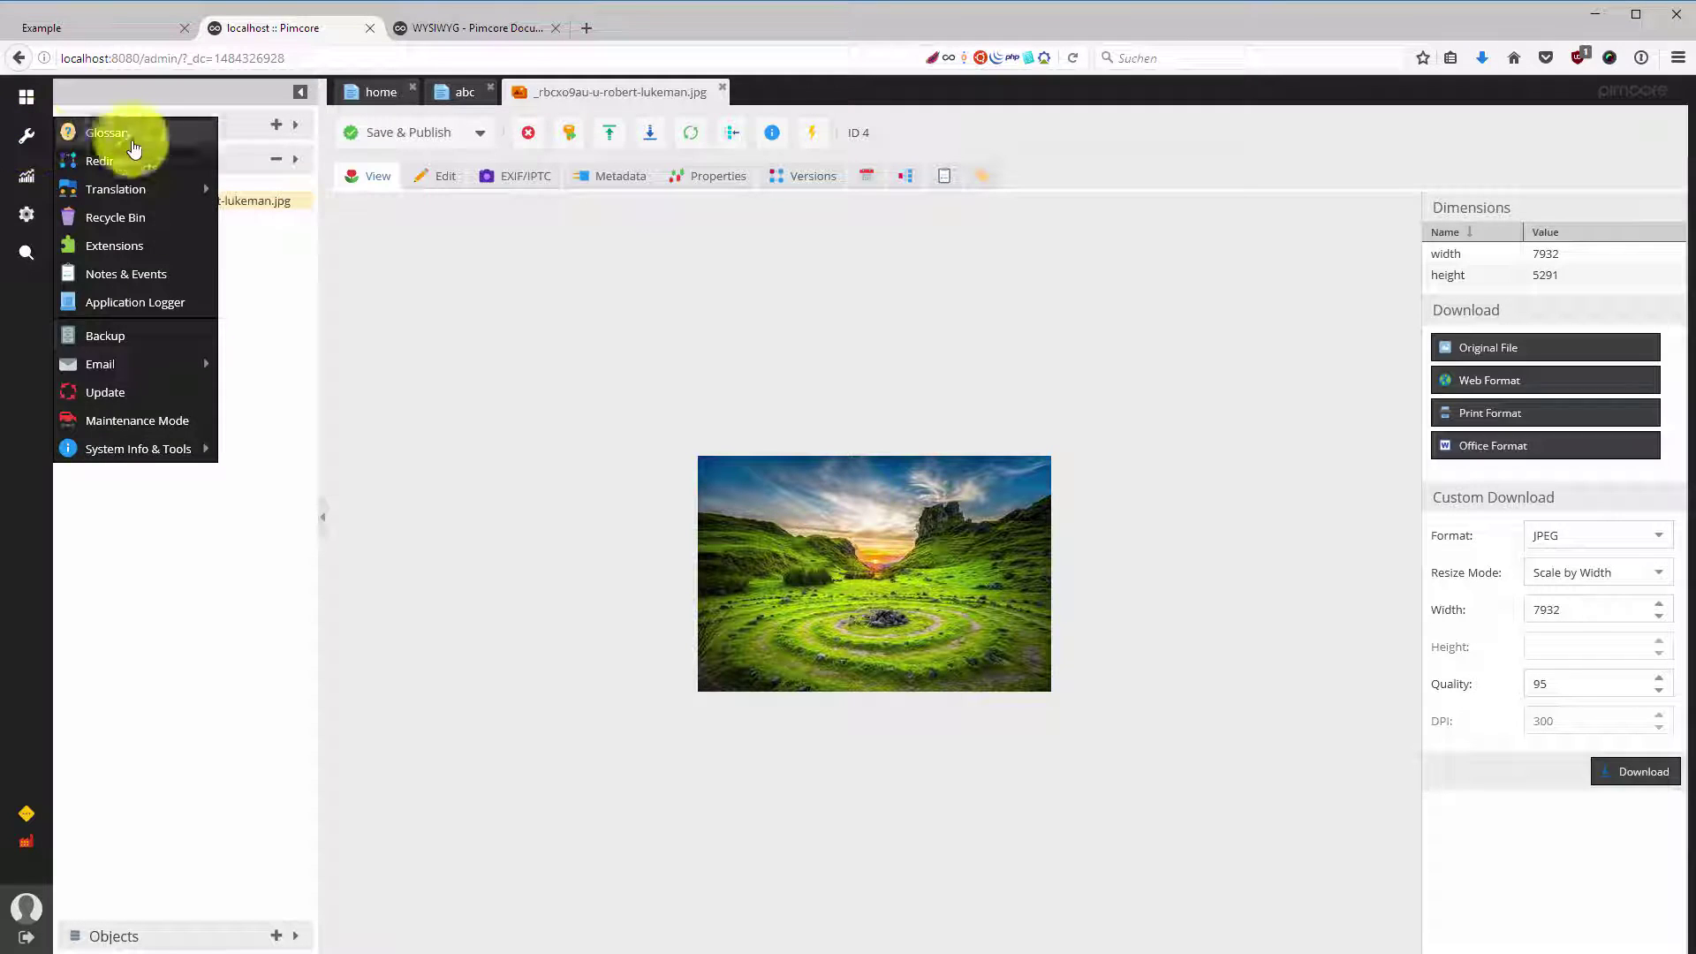
left_click(121, 393)
left_click(811, 596)
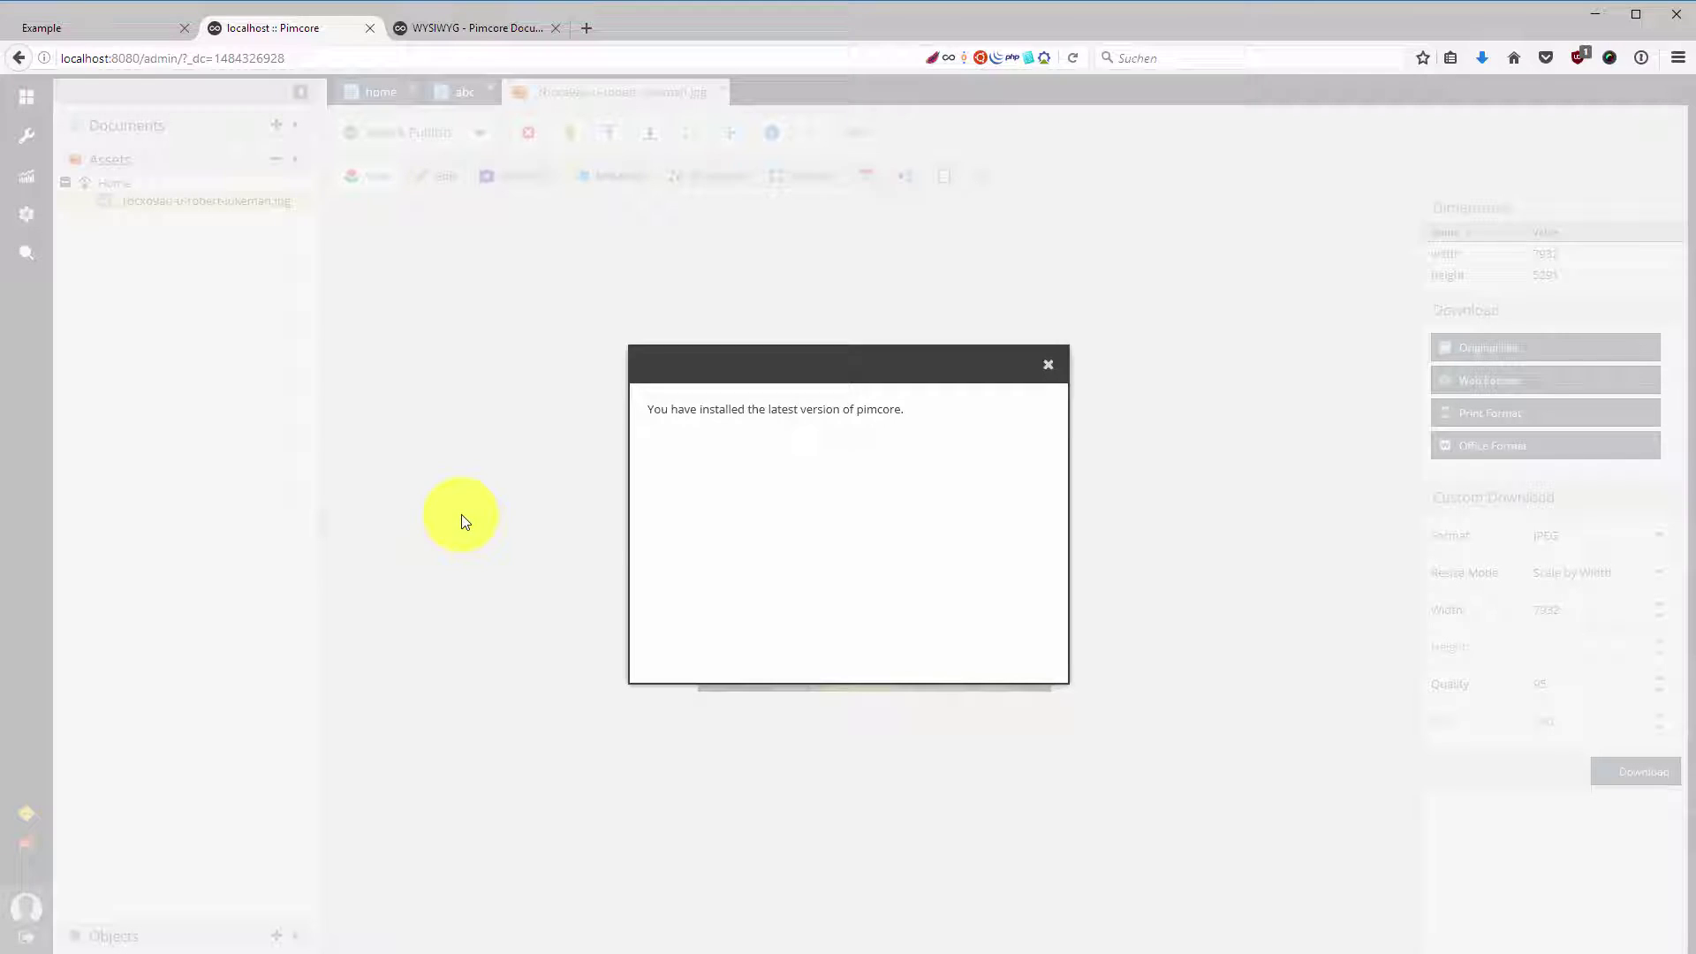
left_click(1048, 368)
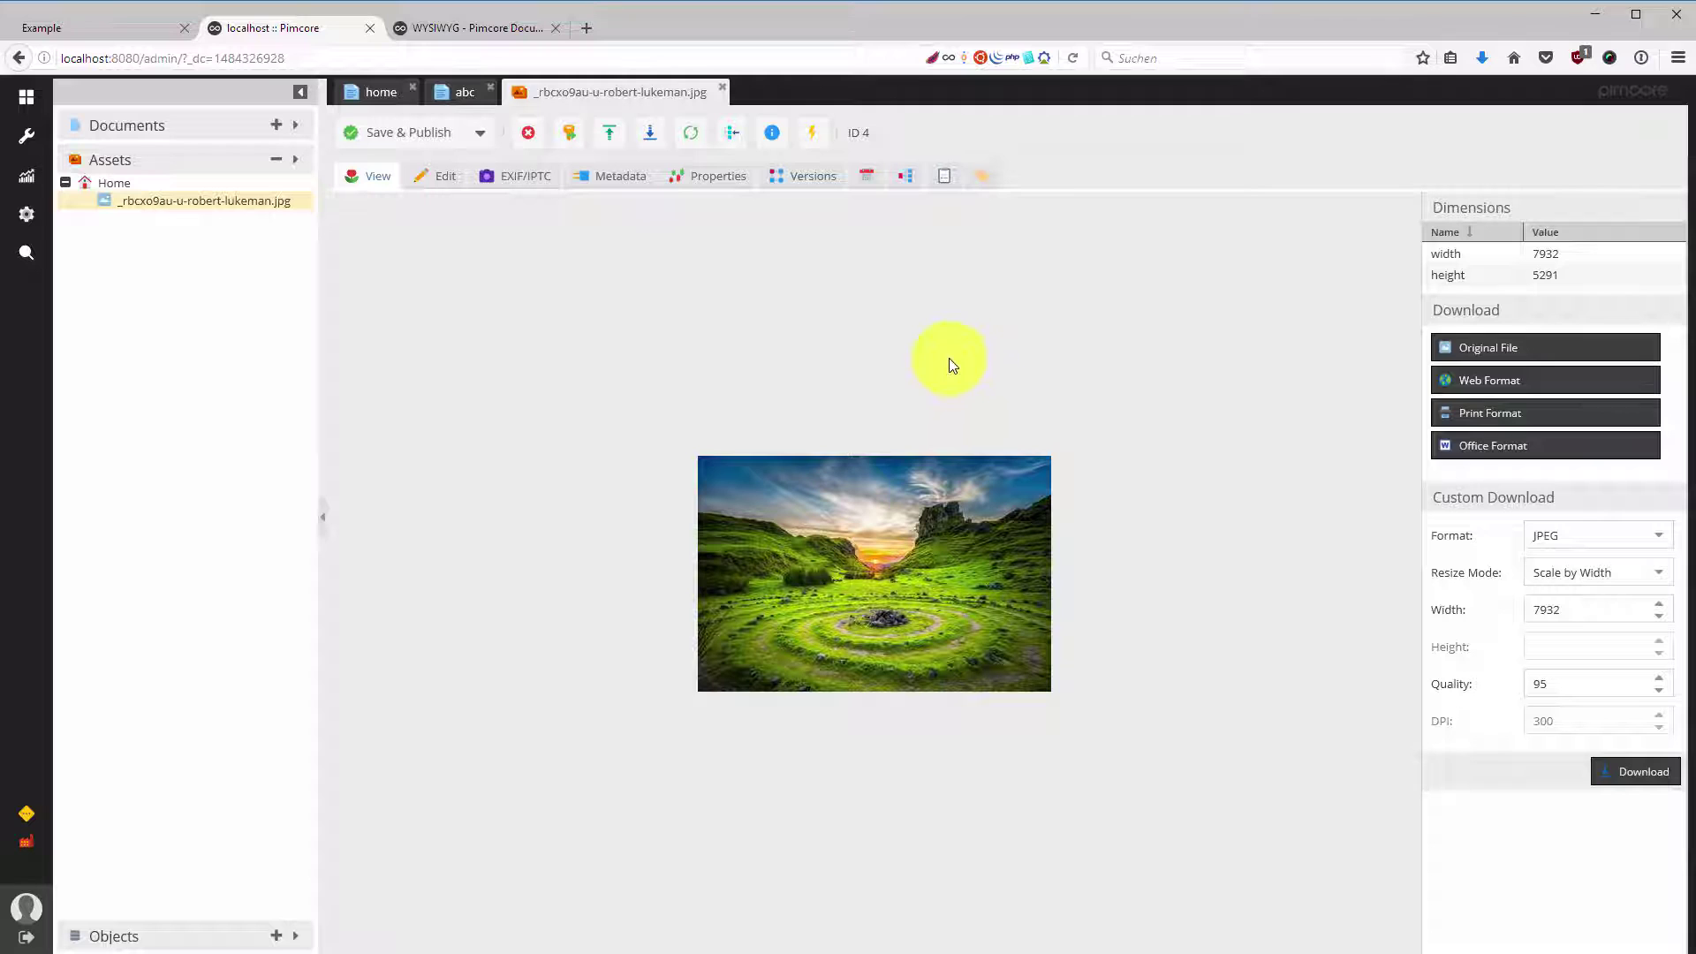
Load the landscape jpg into the Photo Editor on the asset's Edit tab
mouse_move(246, 208)
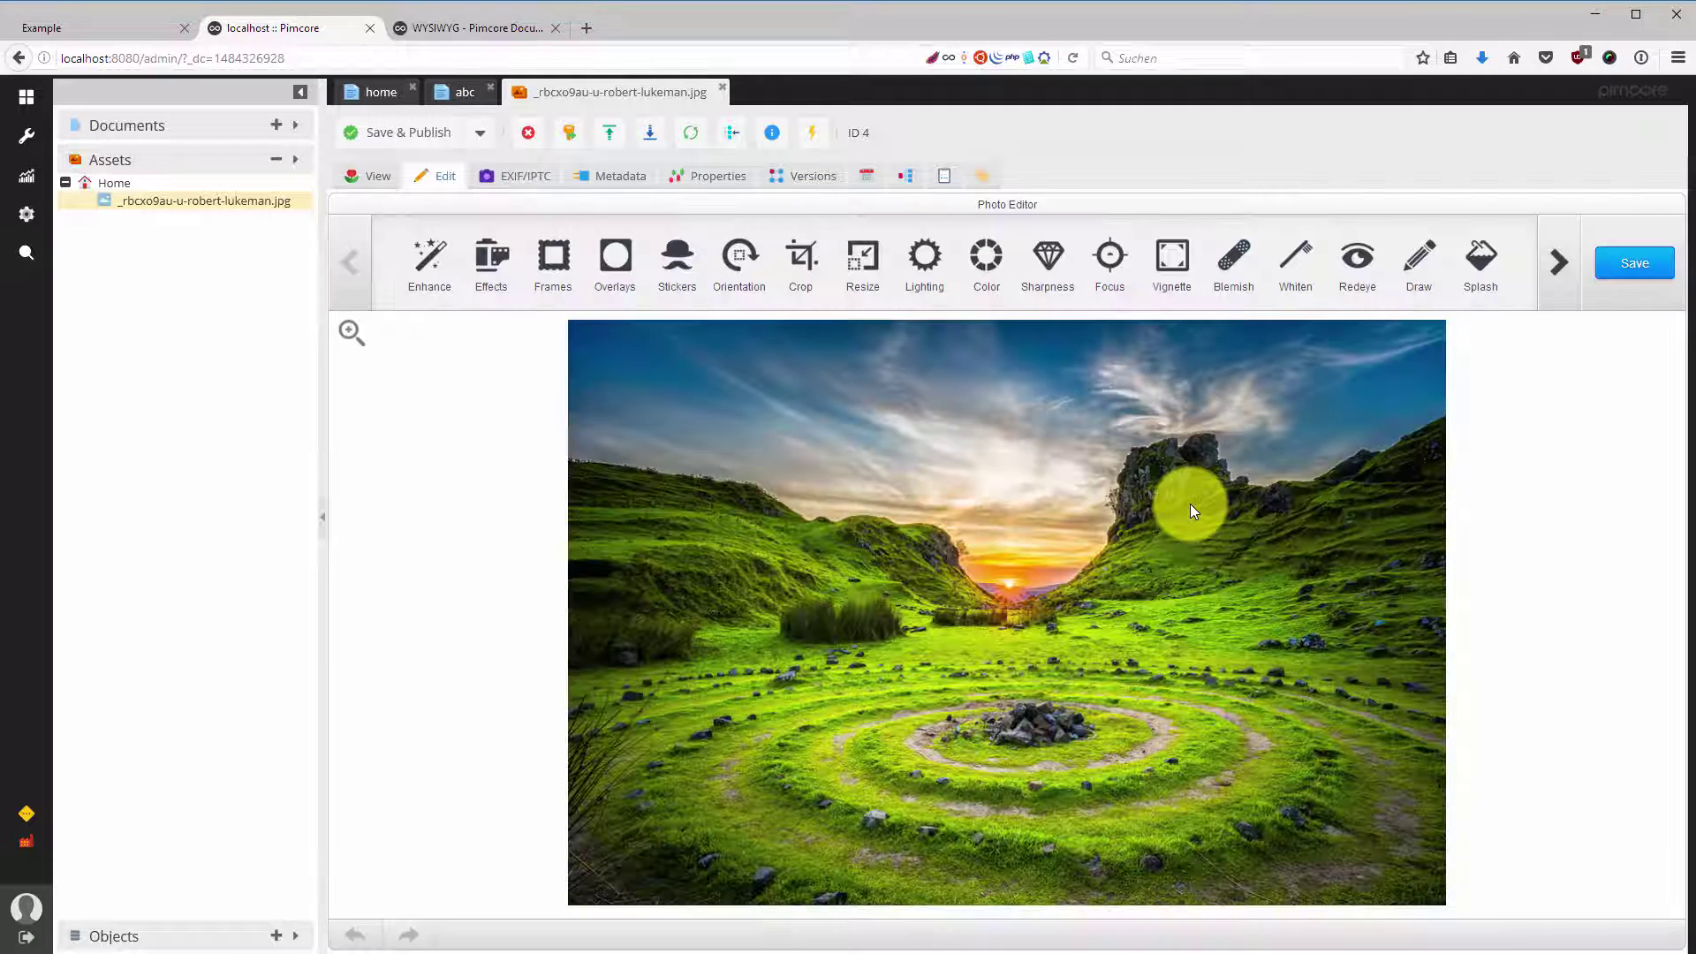
Apply the Hi-Def enhancement preset to the landscape photo
left_click(427, 261)
left_click(878, 257)
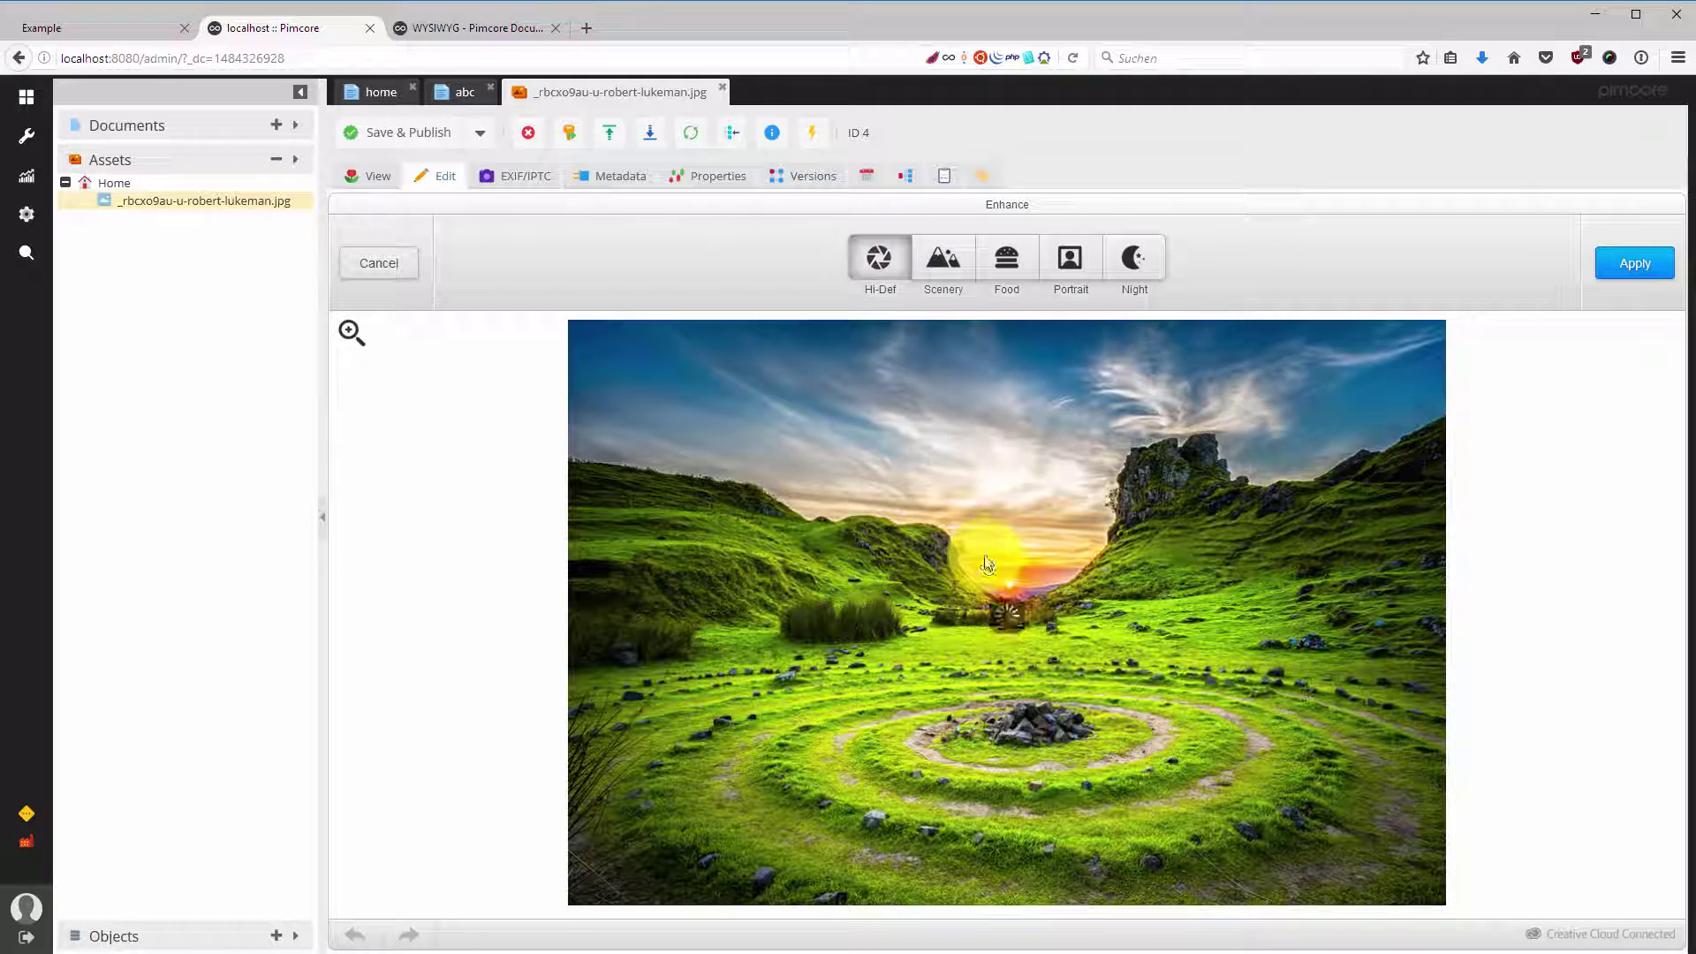
left_click(1623, 291)
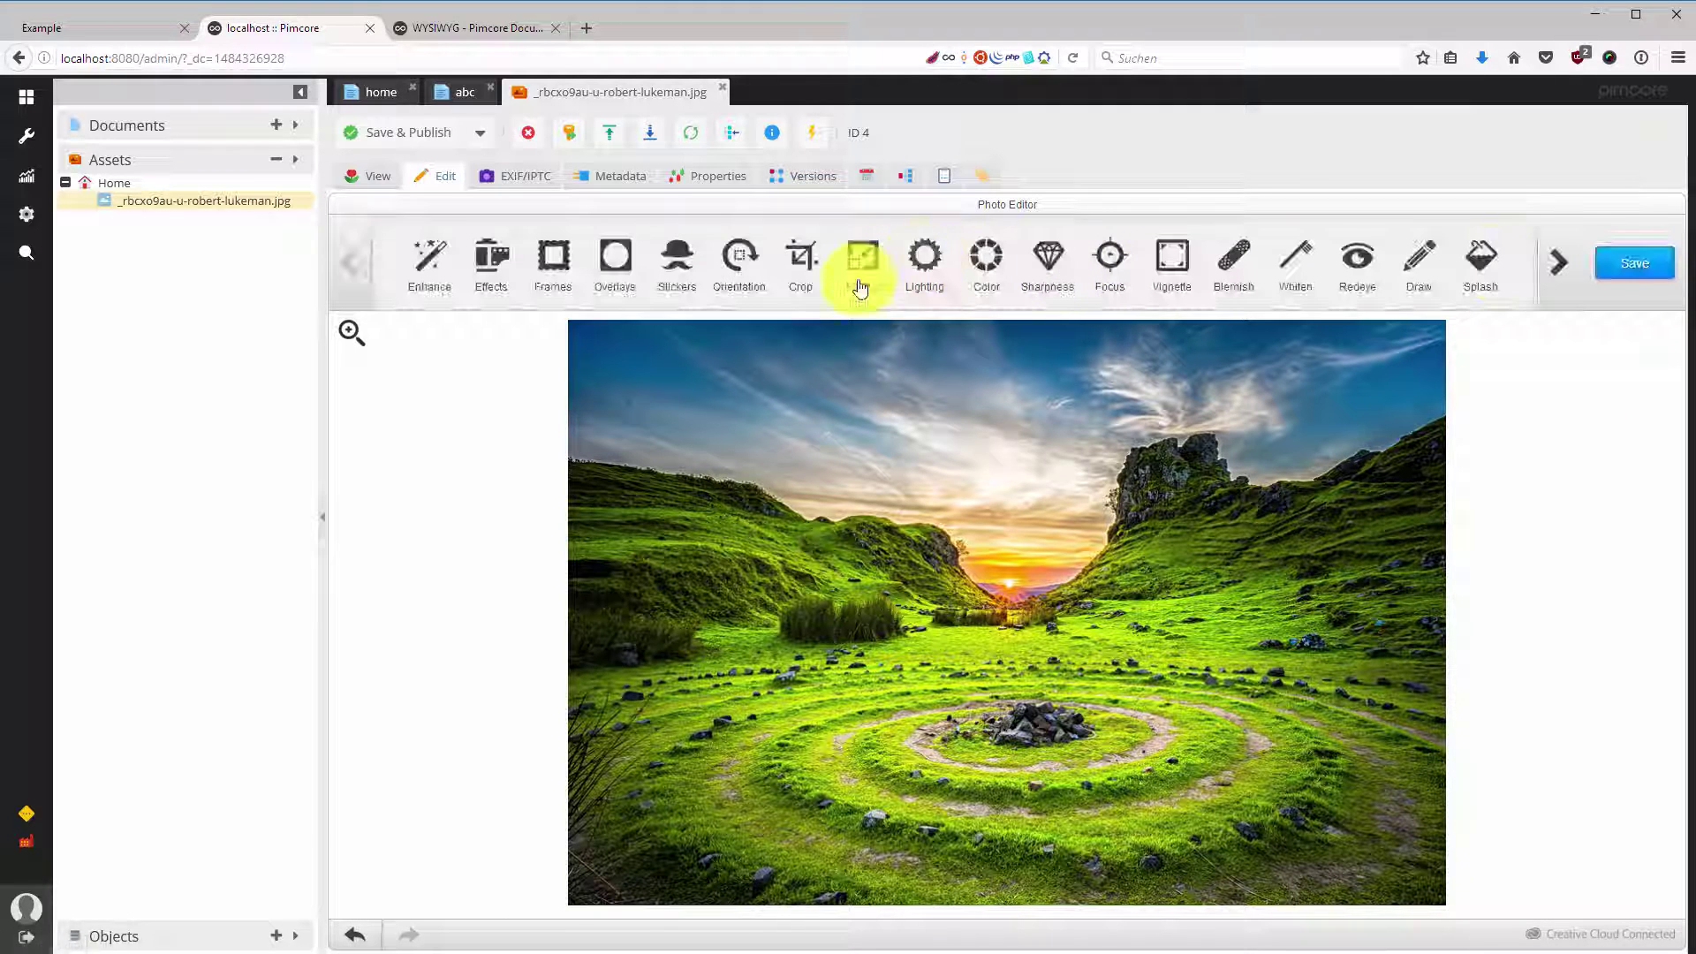
Add the Signature propeller-cap sticker, move it up-left, enlarge and tilt it, then apply and save
left_click(673, 265)
left_click(610, 265)
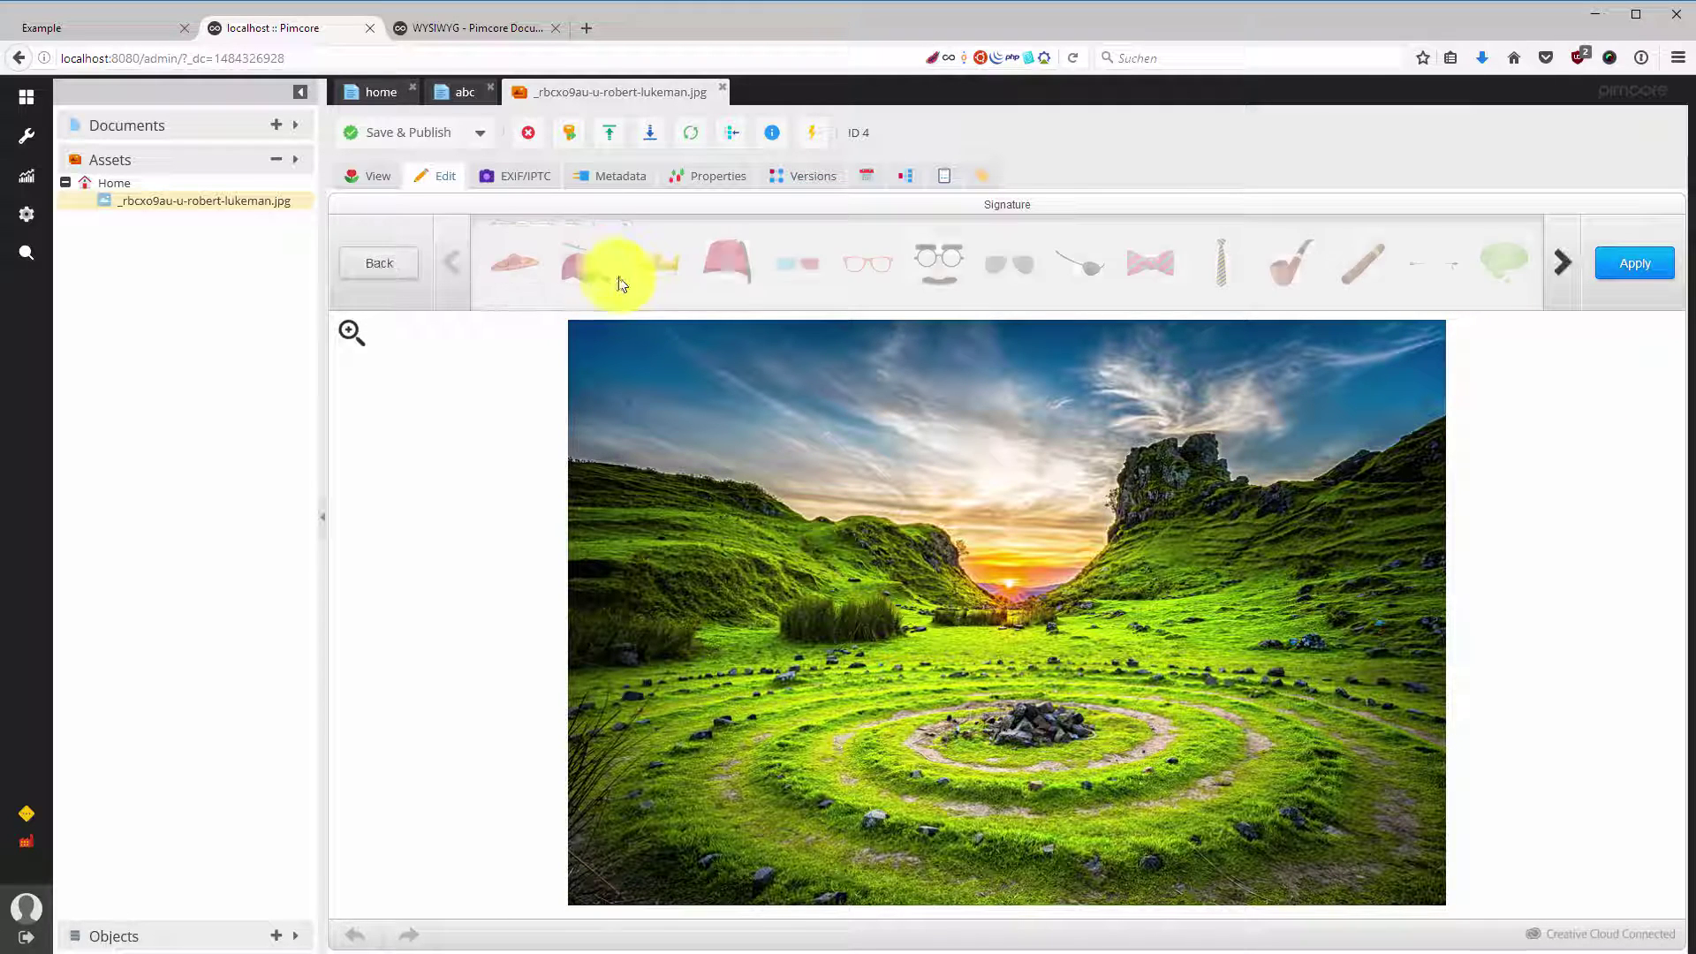
left_click(590, 267)
left_click_drag(1056, 627, 1018, 498)
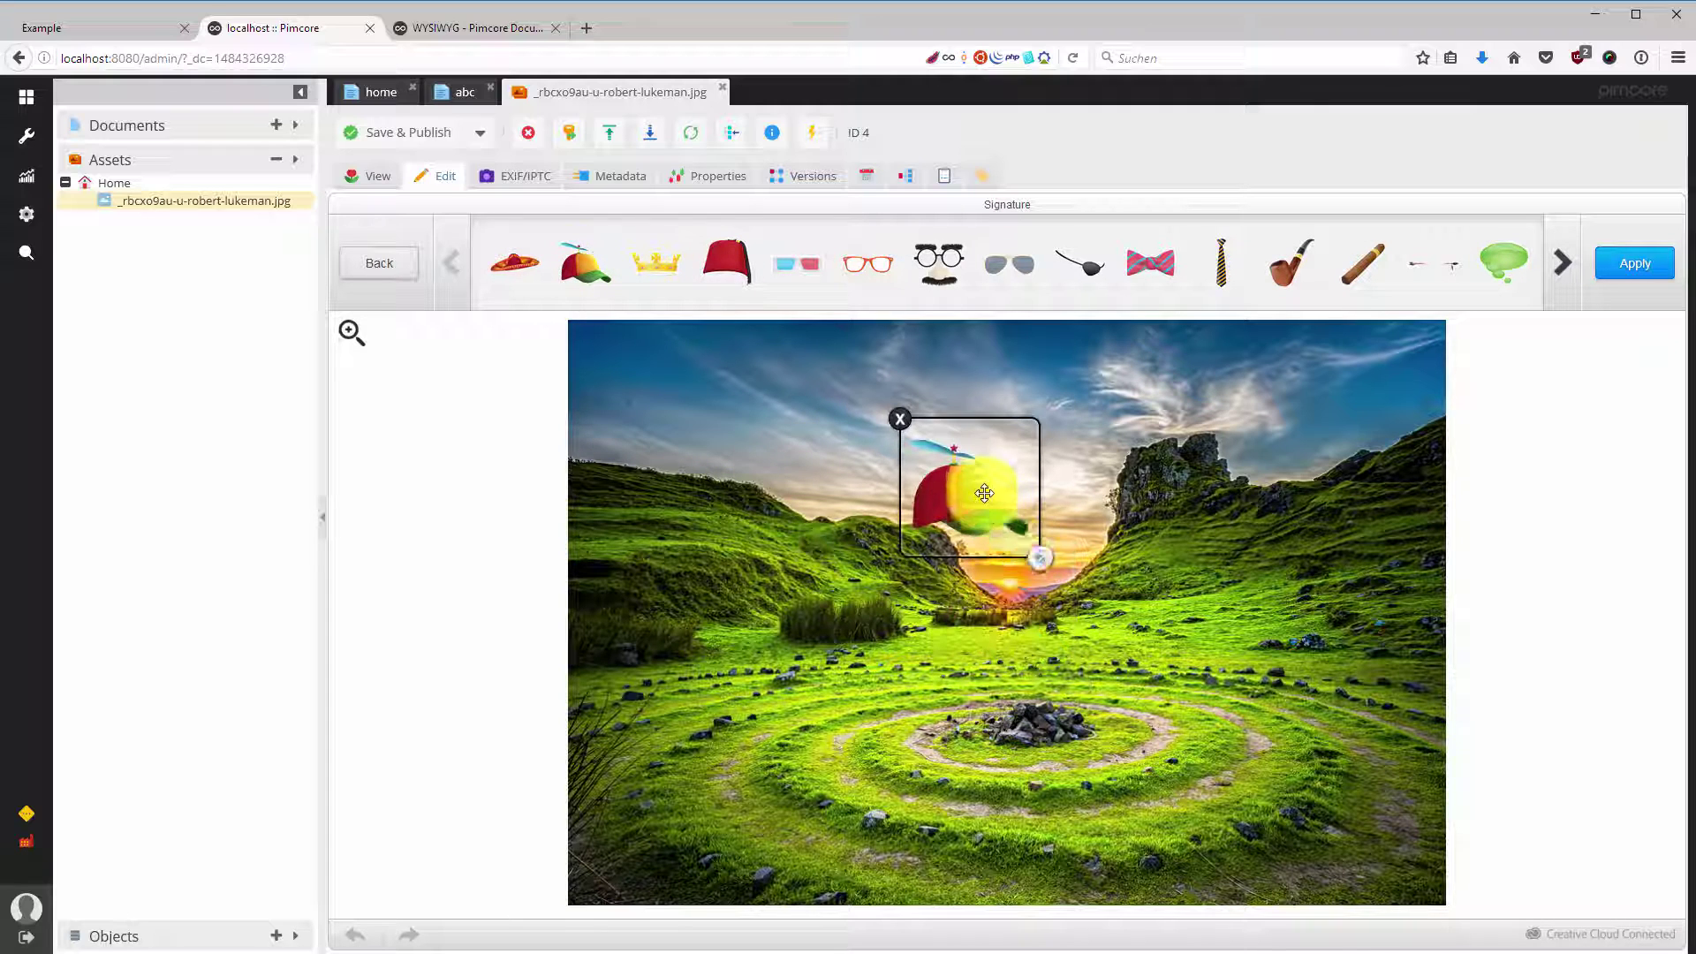
left_click_drag(1040, 555, 1145, 602)
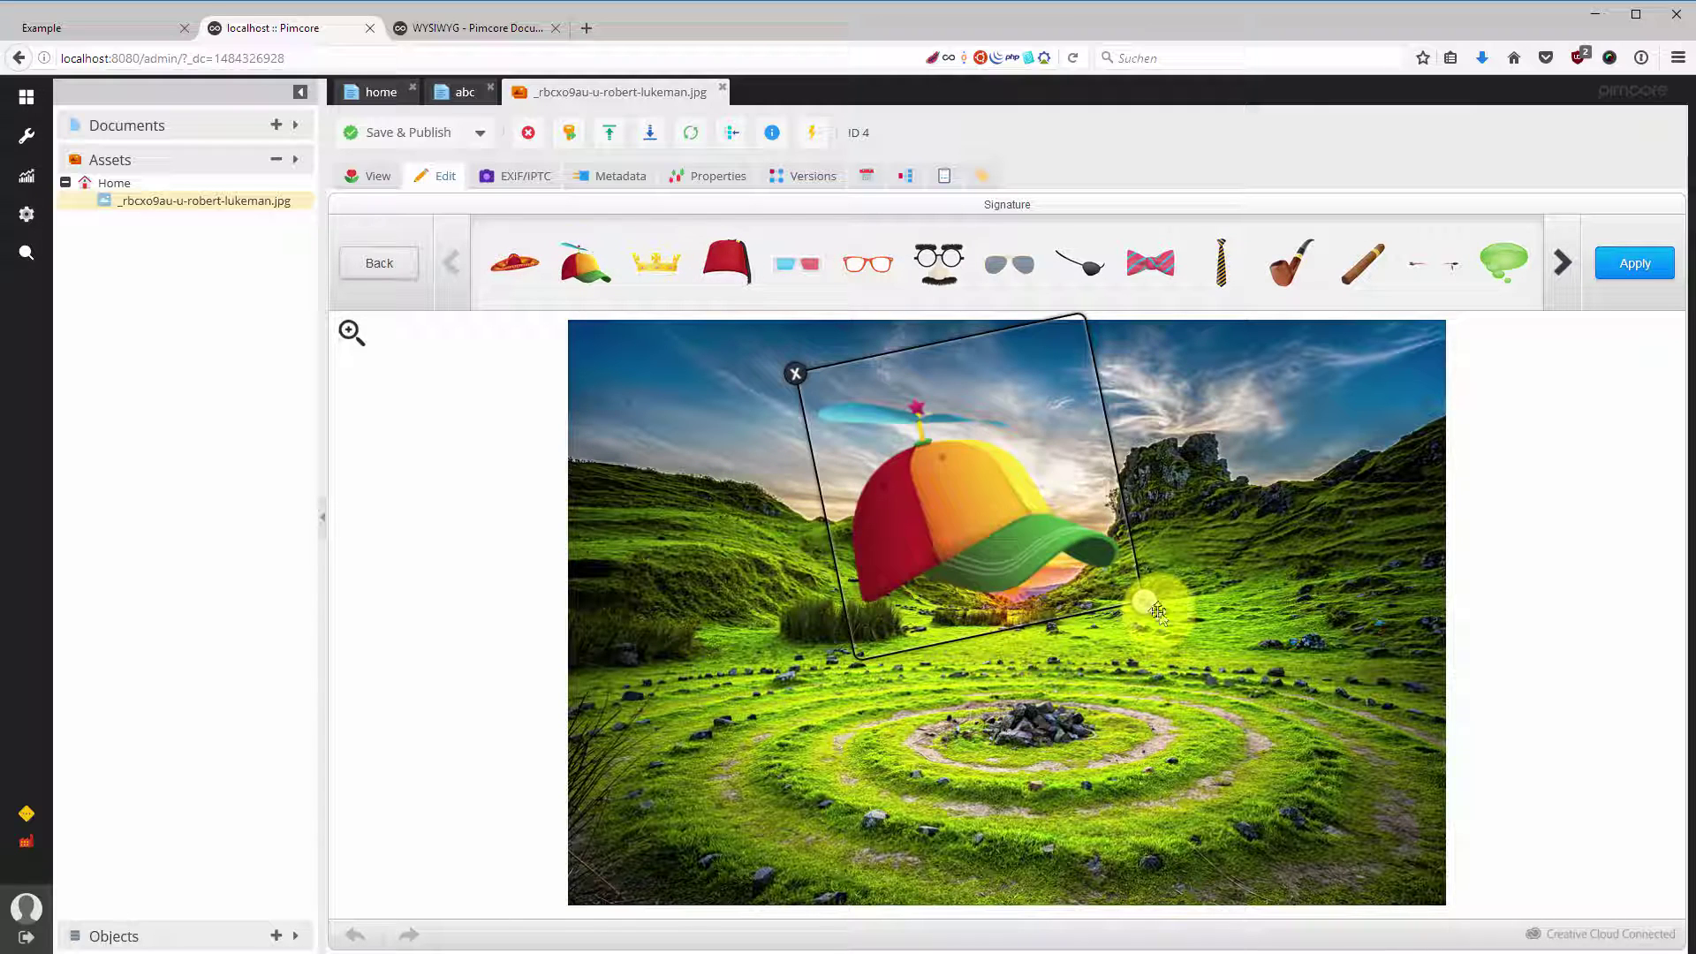
left_click(1621, 265)
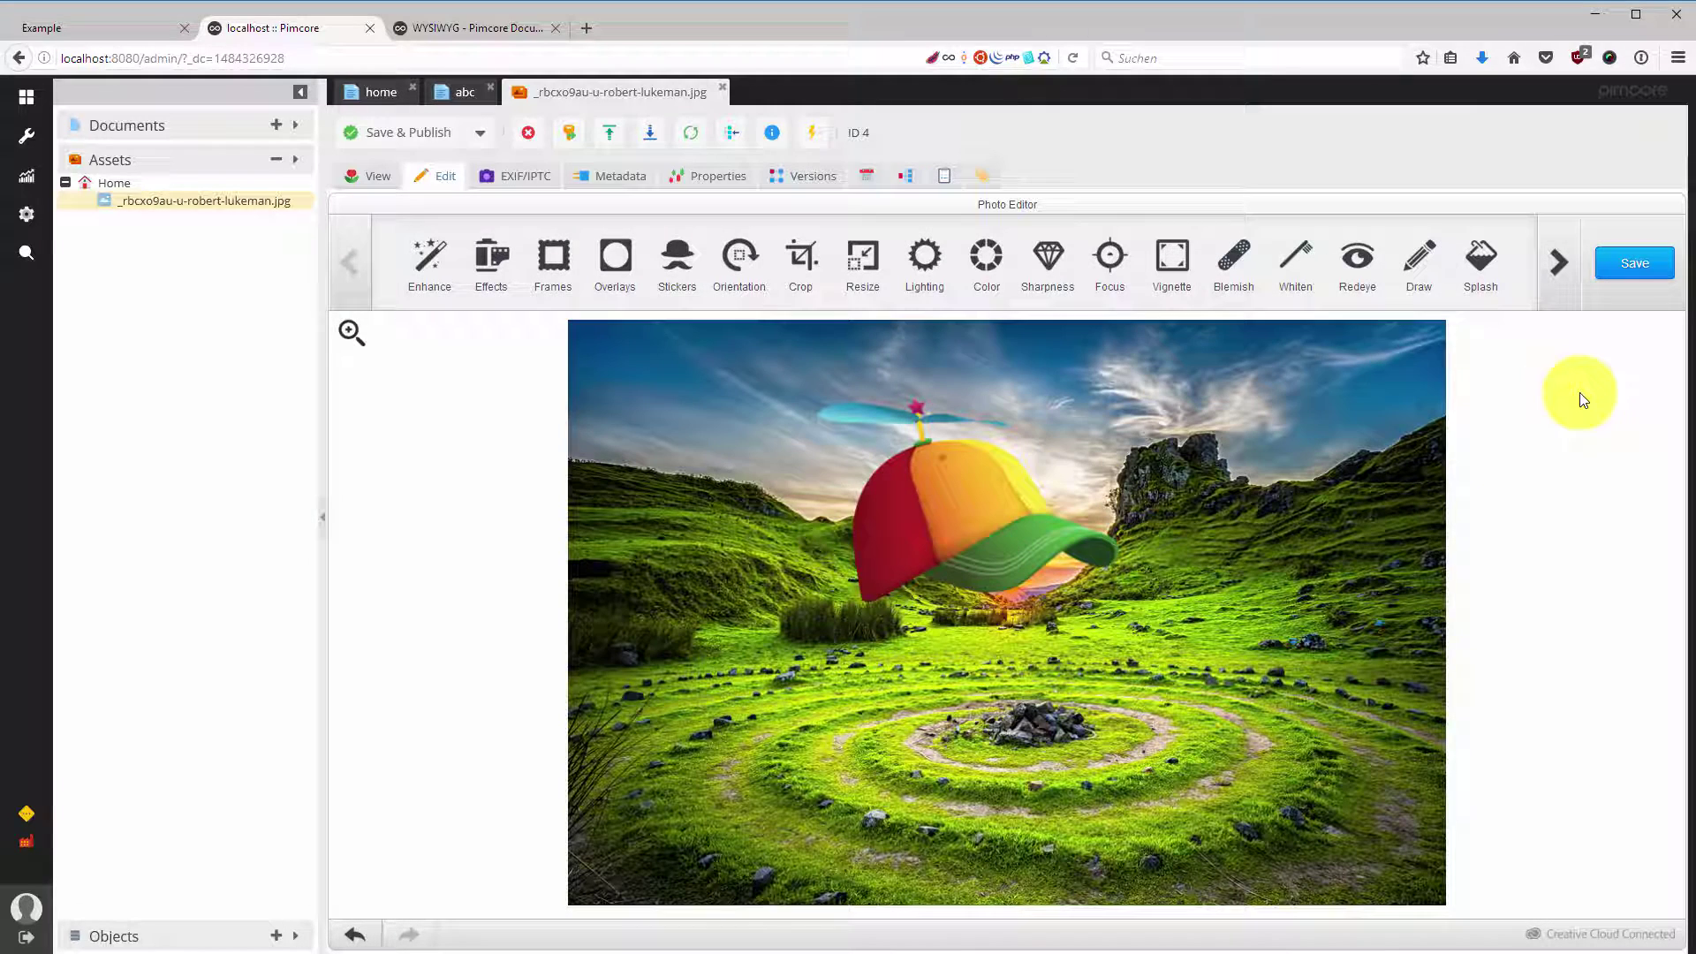
left_click(370, 174)
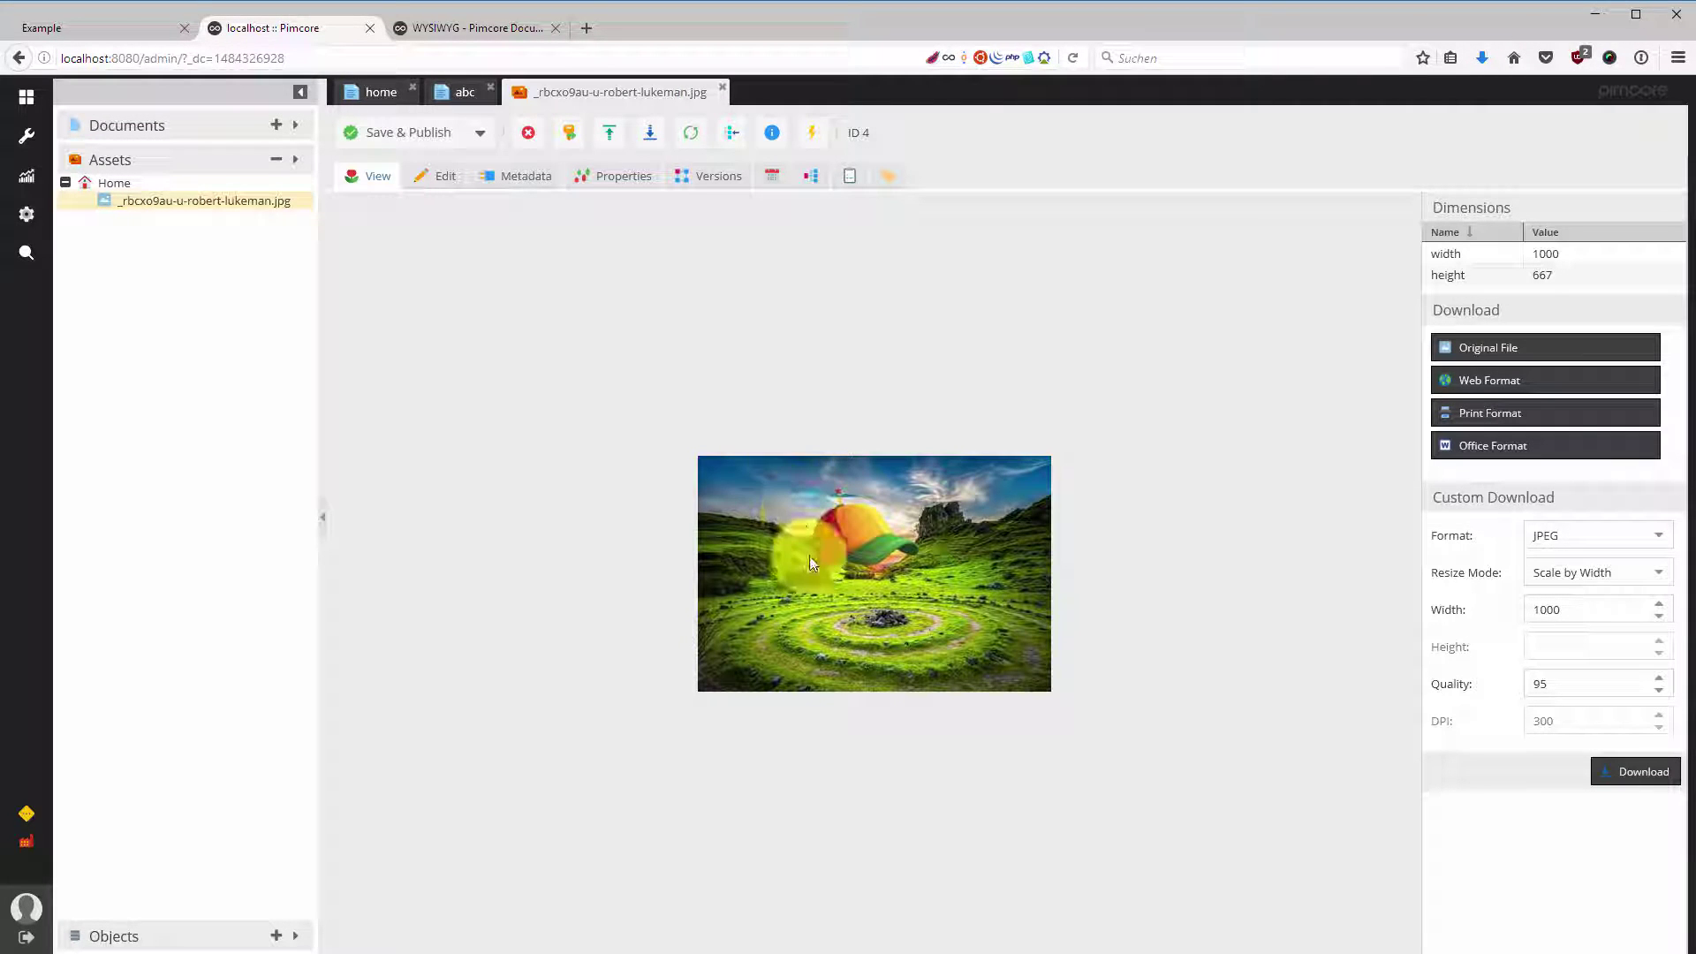
Confirm the reloaded landscape jpg preview shows the propeller cap at 1000×667
mouse_move(268, 208)
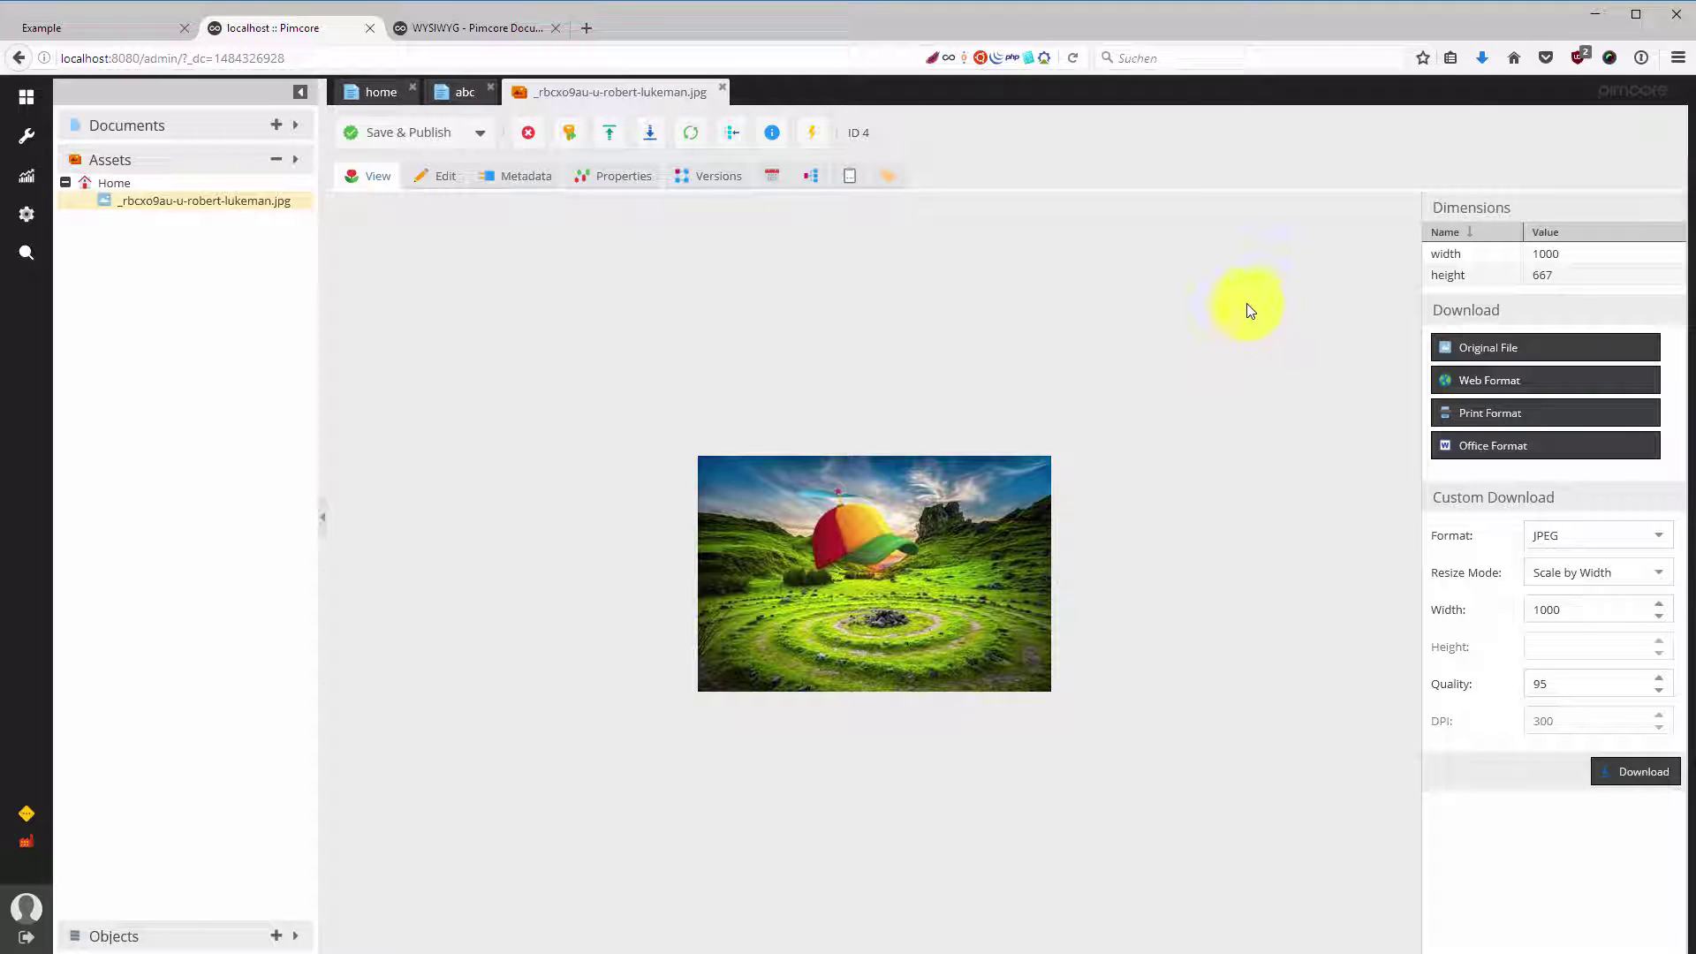
Look over the asset's Metadata and Properties tabs
left_click(517, 176)
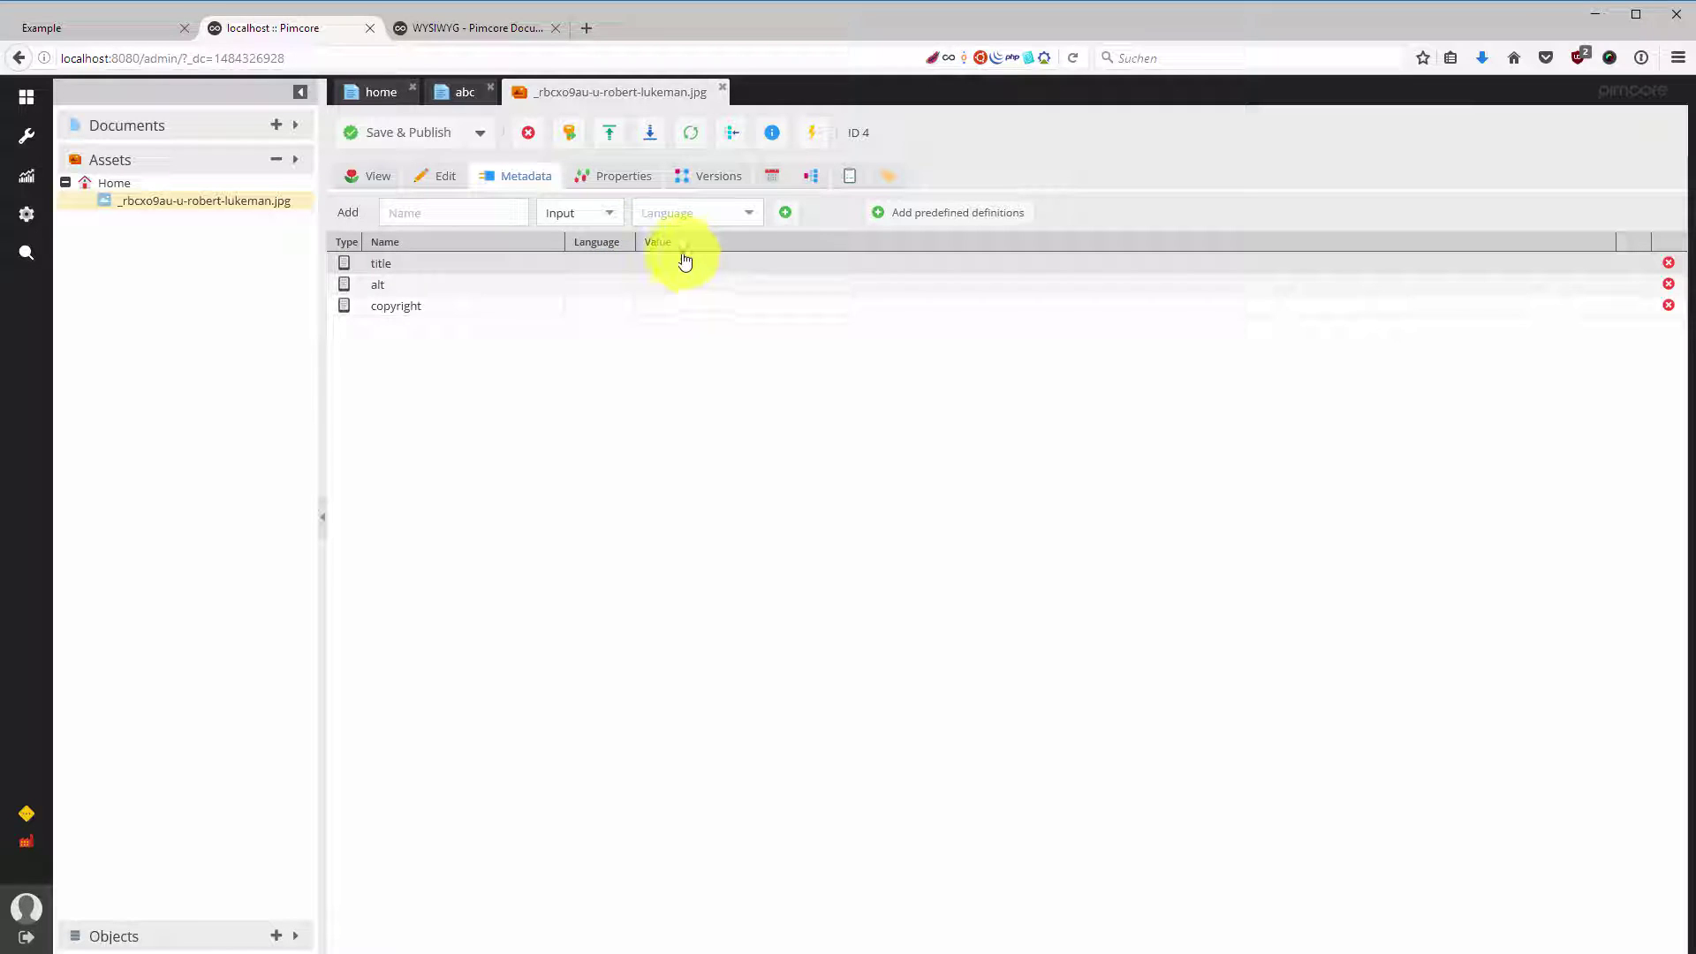
left_click(621, 176)
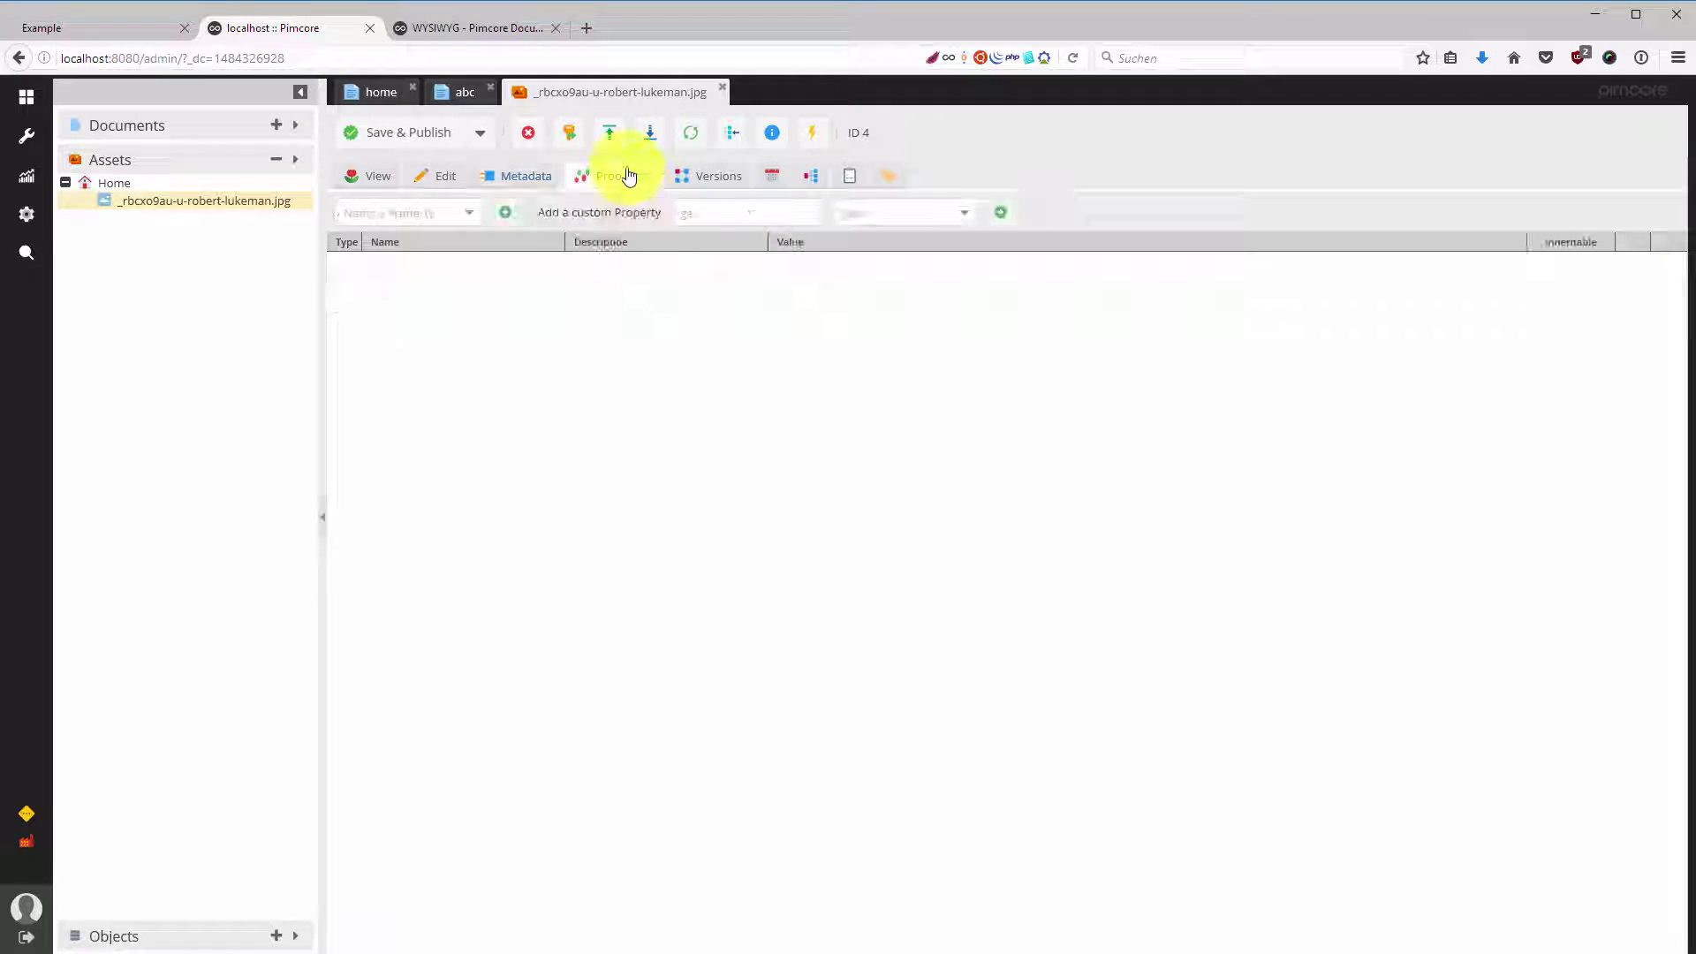
left_click(533, 175)
Compare original version 14 with newest version 16 showing the propeller cap in Versions
left_click(738, 179)
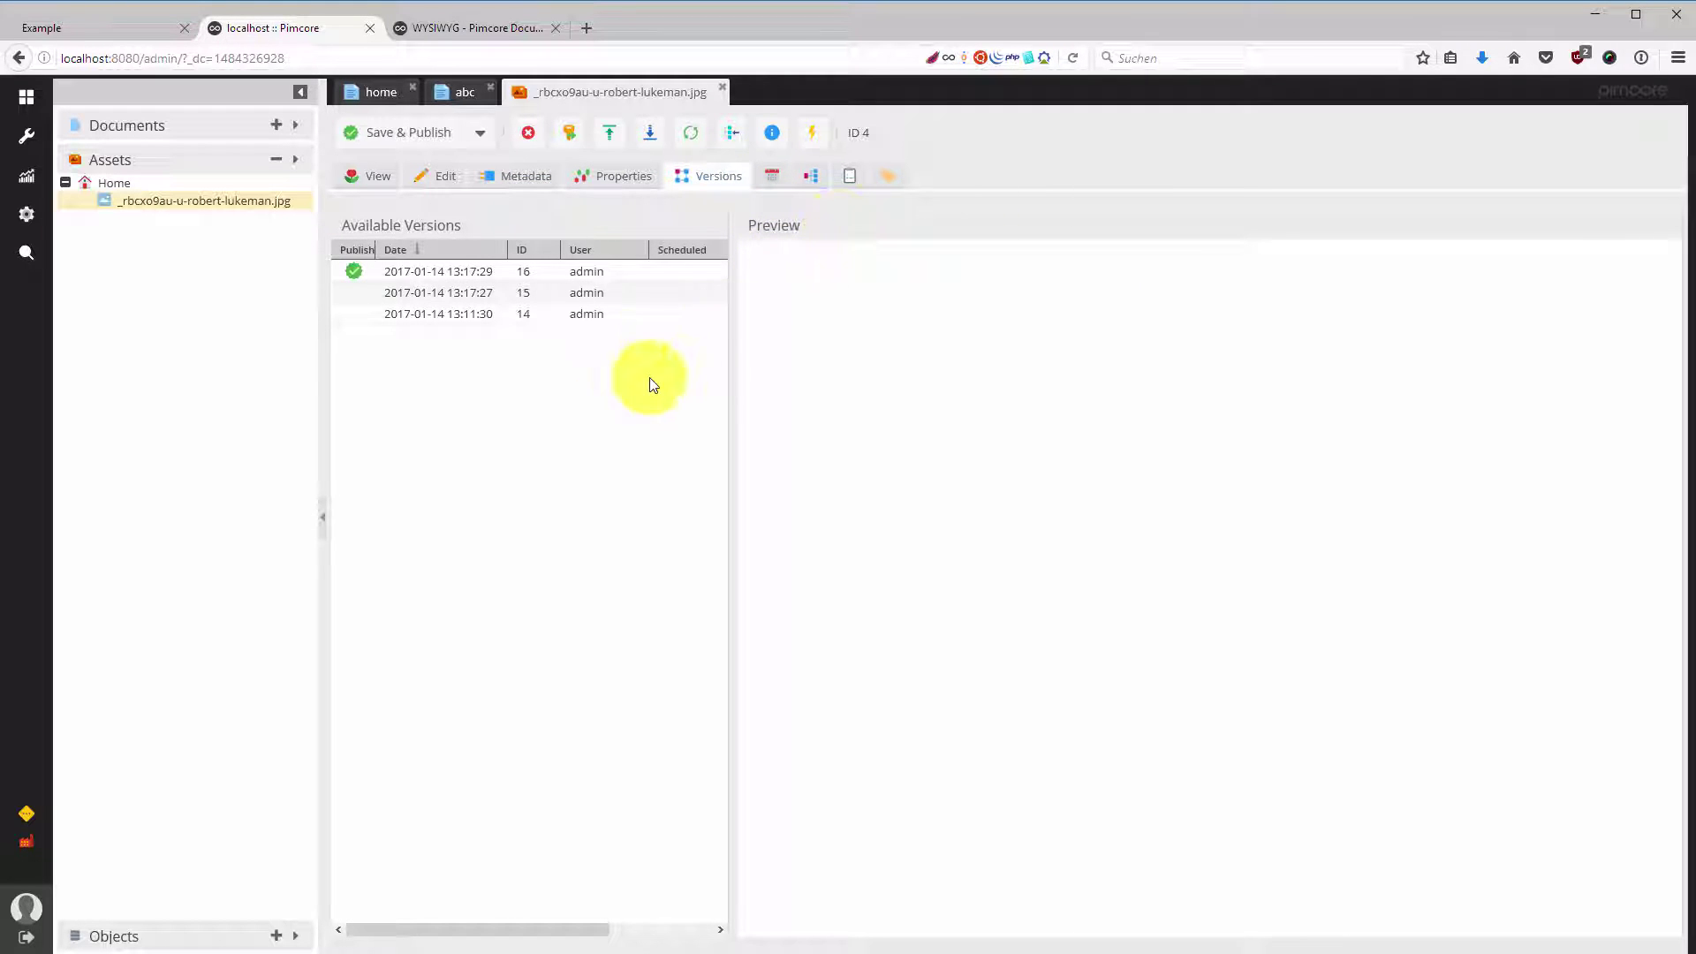
left_click(469, 318)
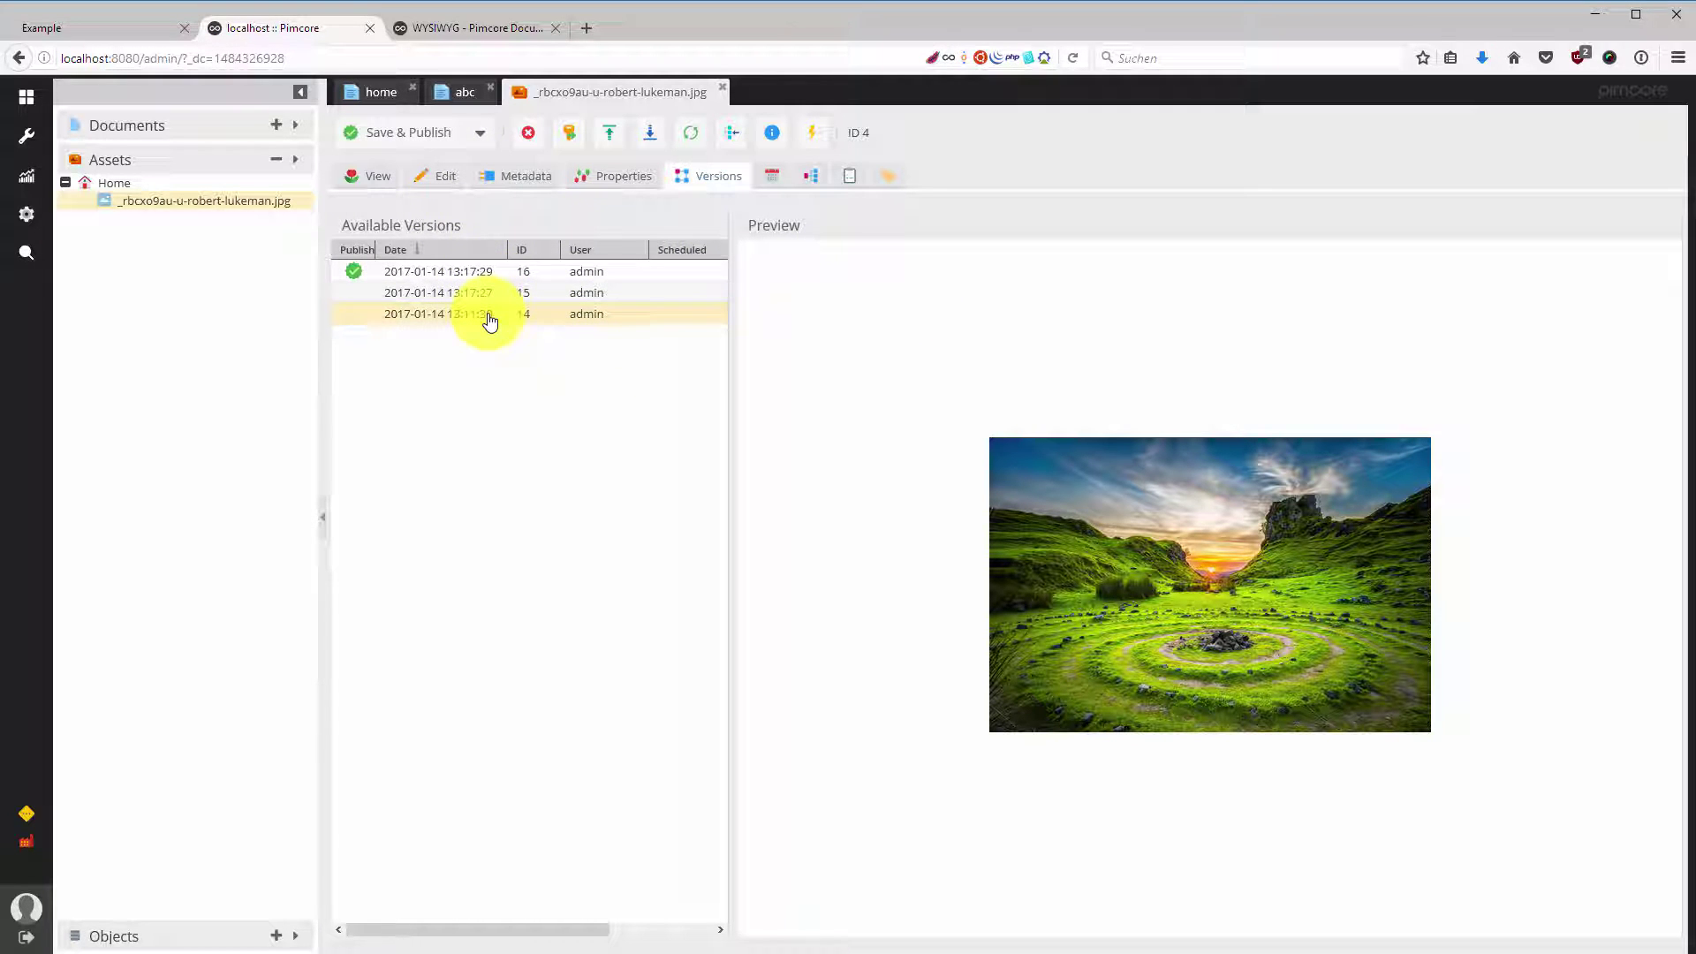
left_click(476, 276)
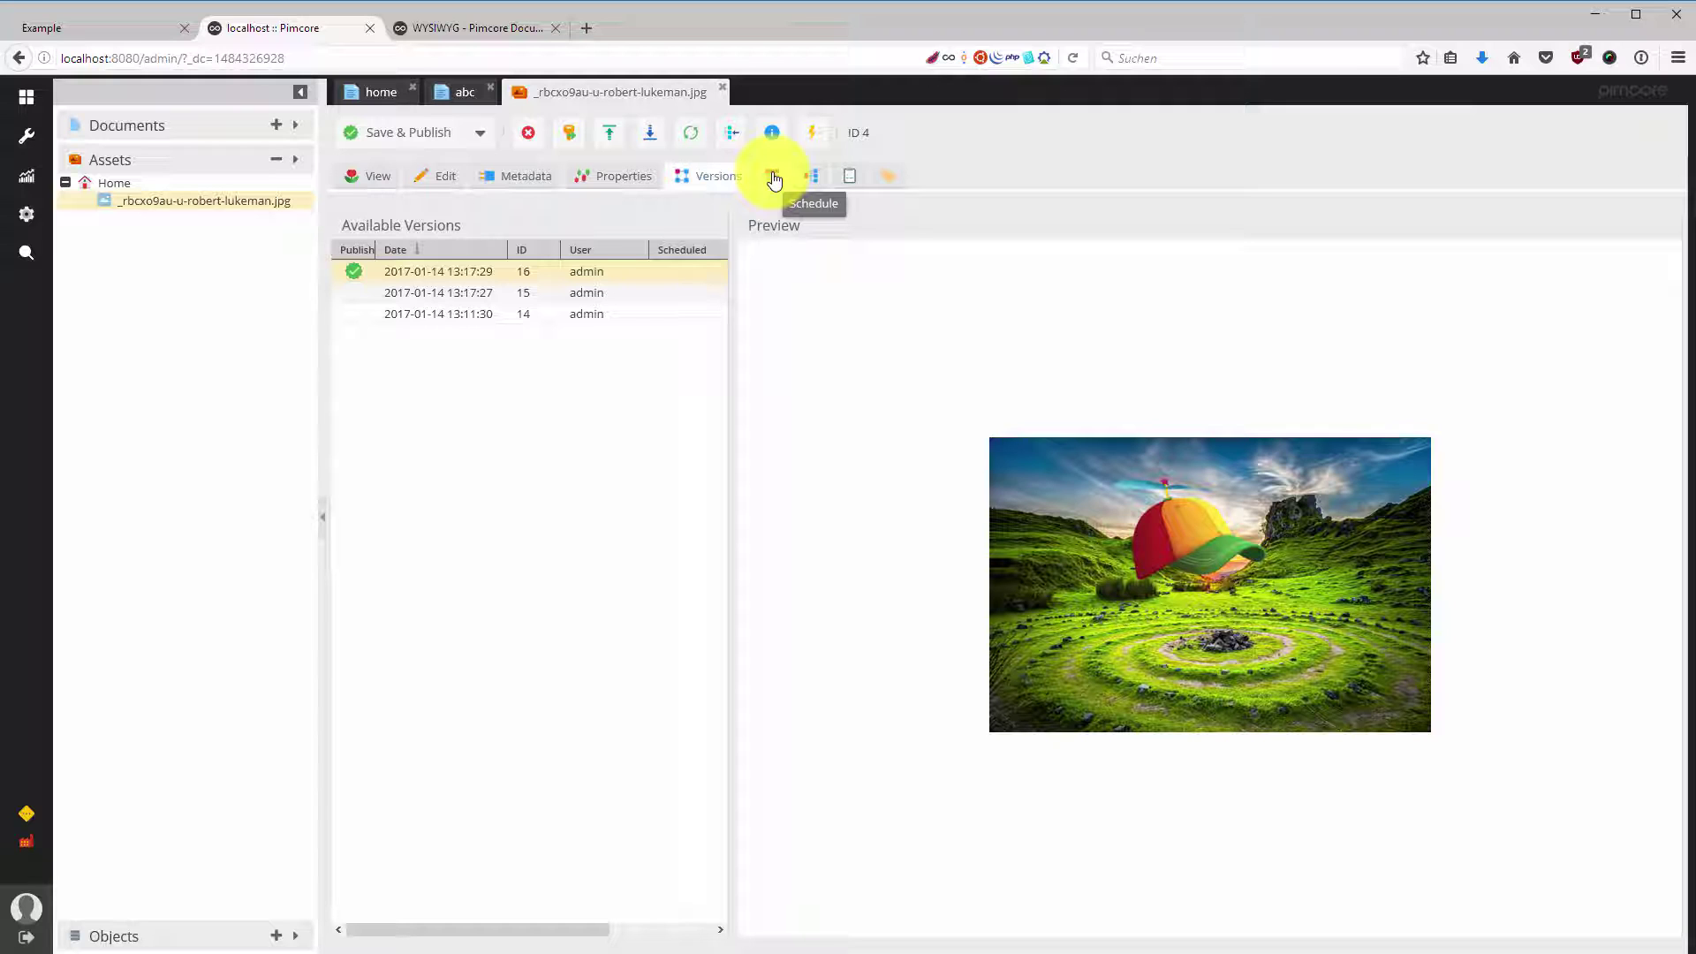
Check the asset's Tags and Notes & Events, then return to the image preview
left_click(891, 177)
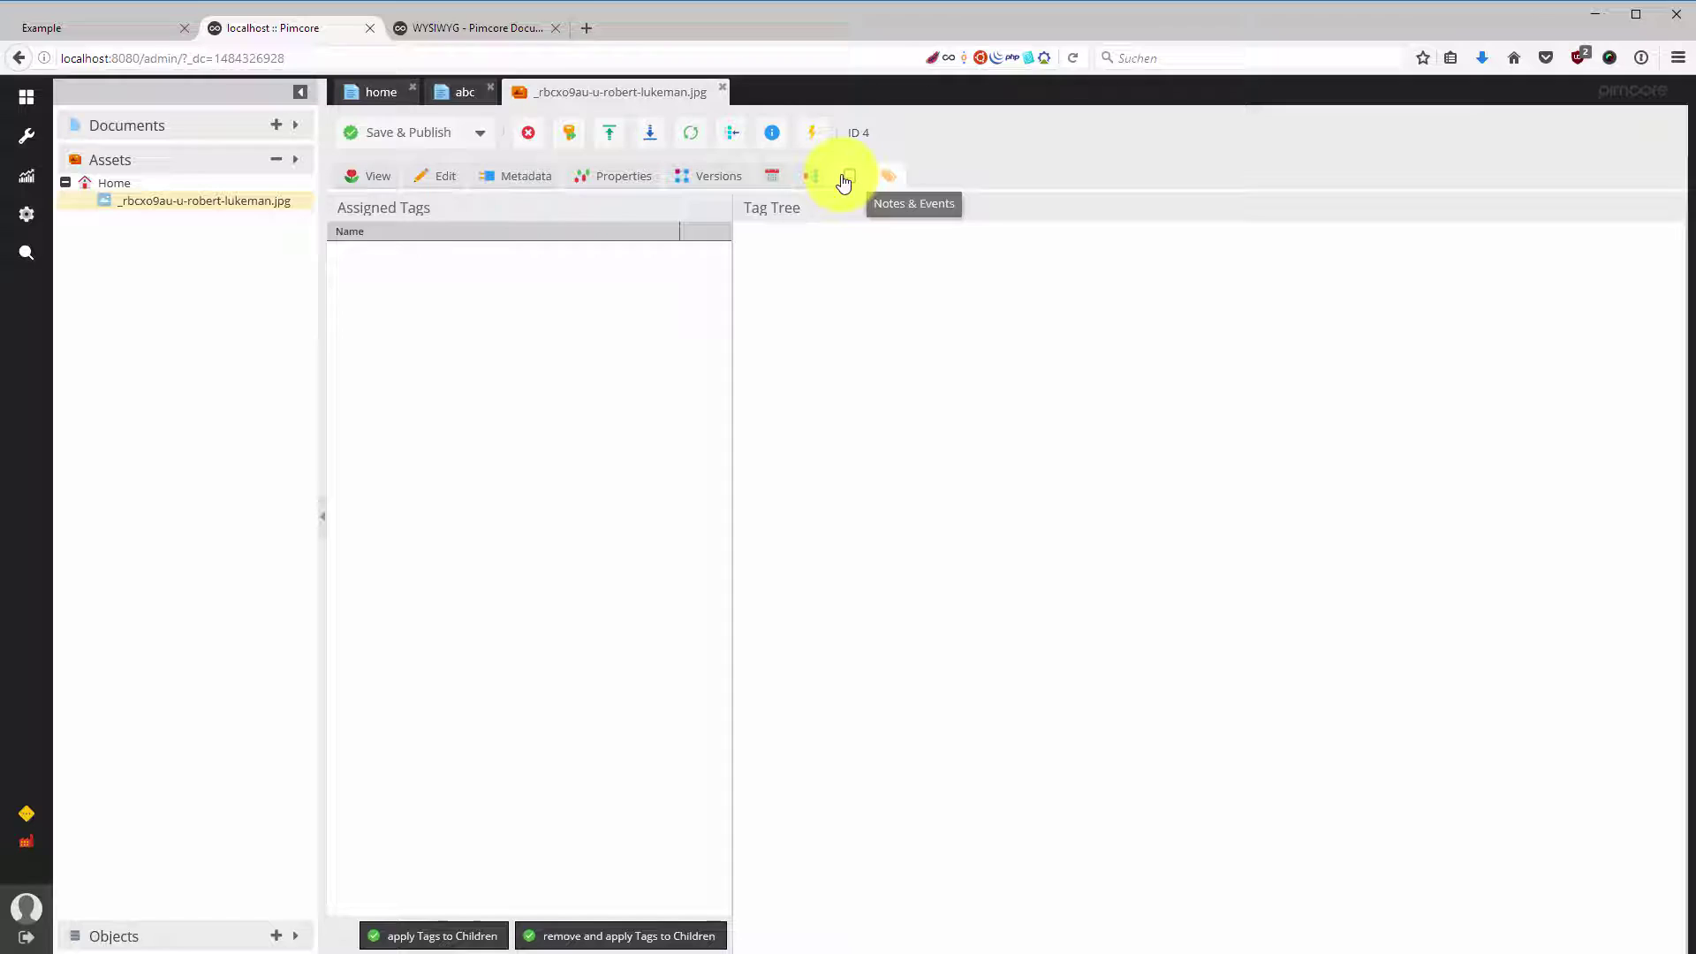
left_click(845, 179)
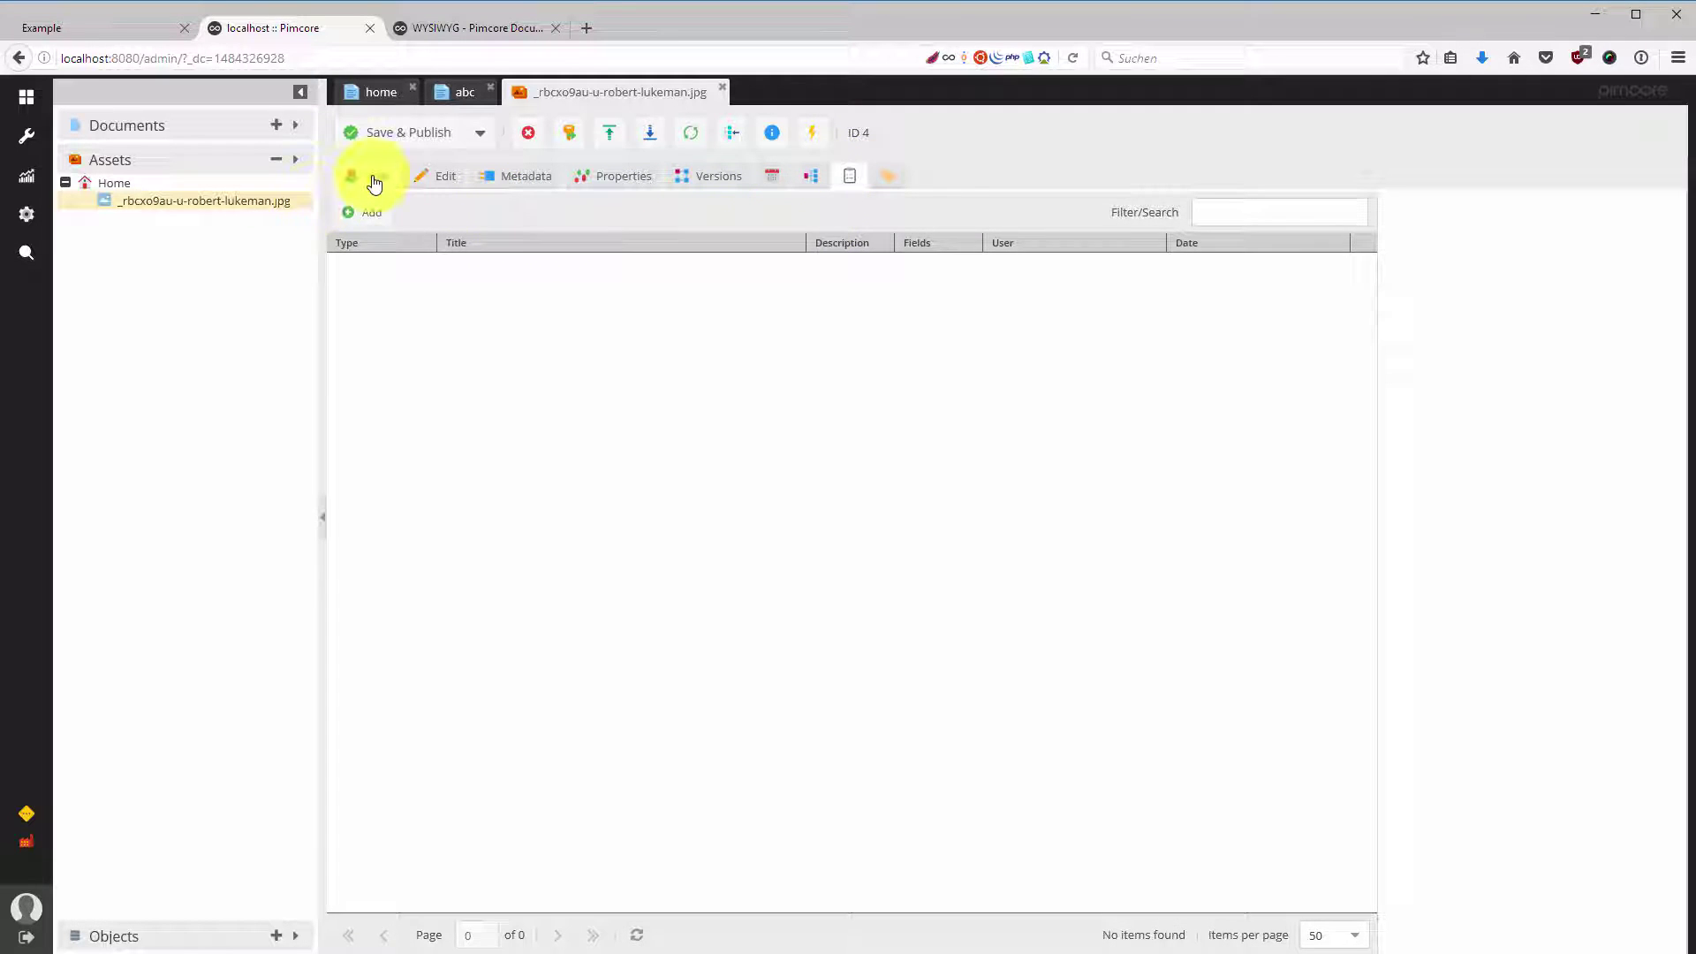
left_click(375, 182)
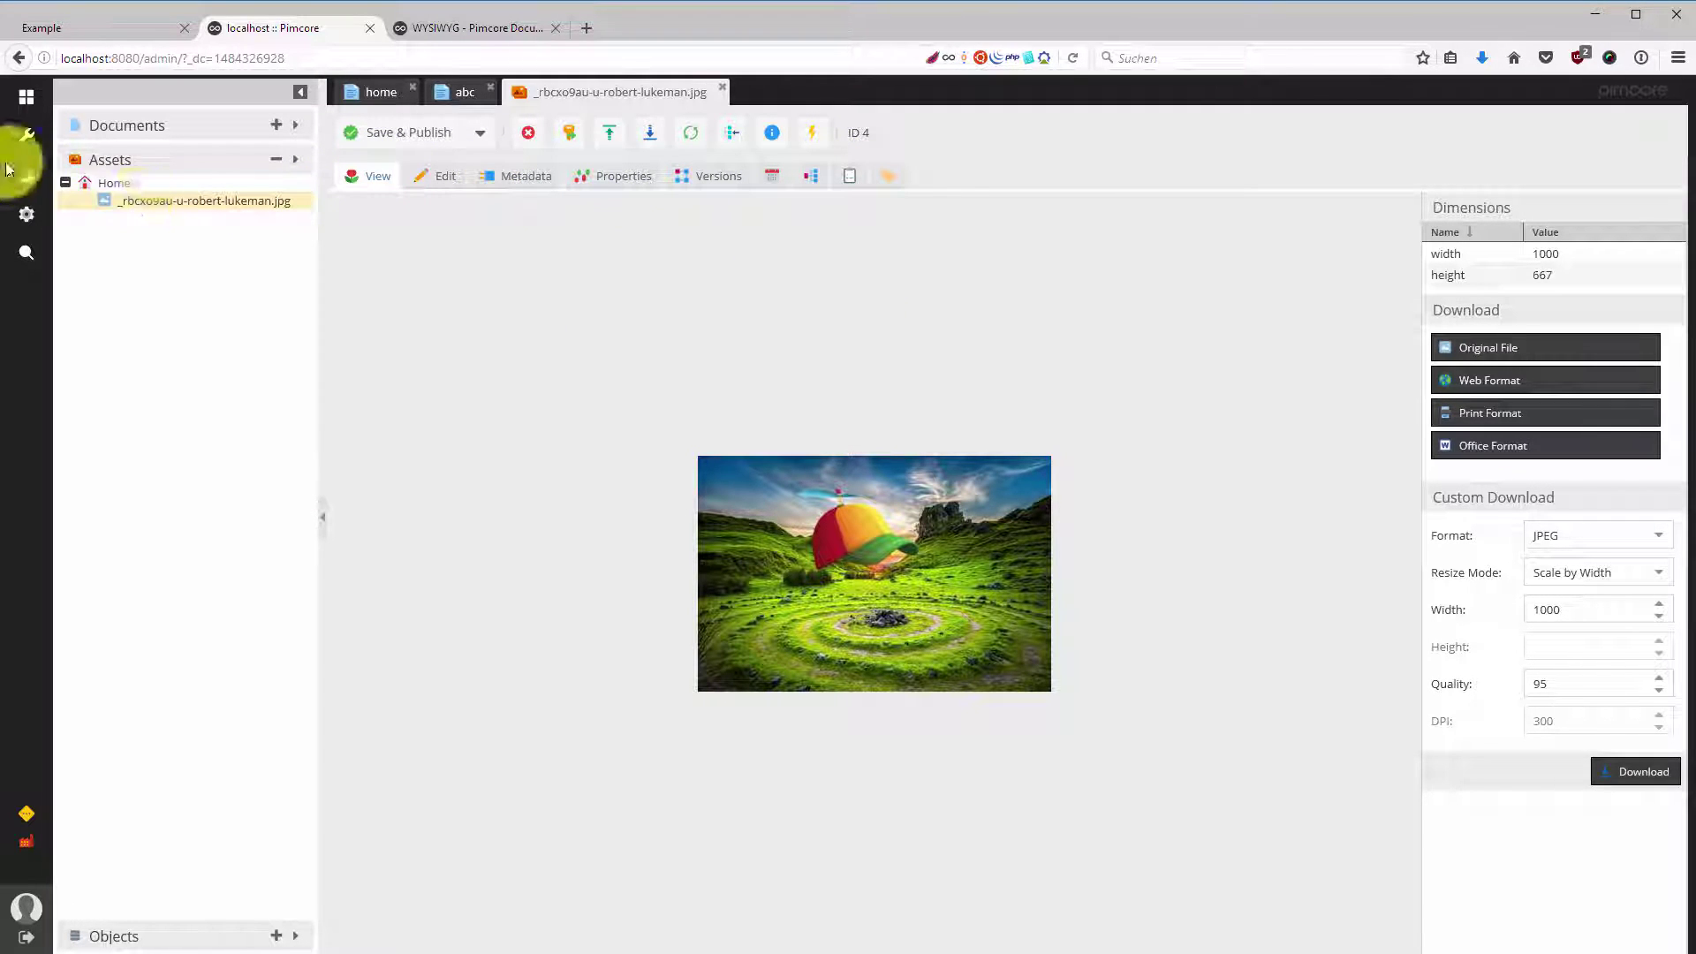